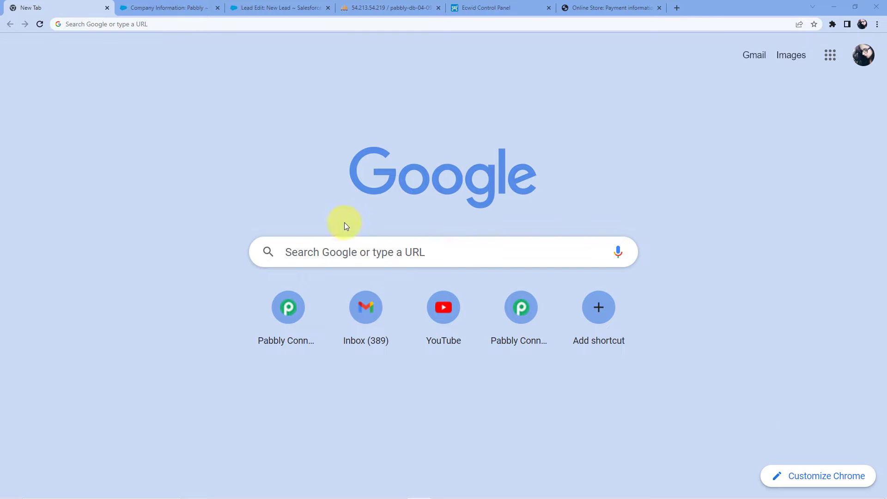
Go to pabbly.com/connect in Chrome
left_click(154, 24)
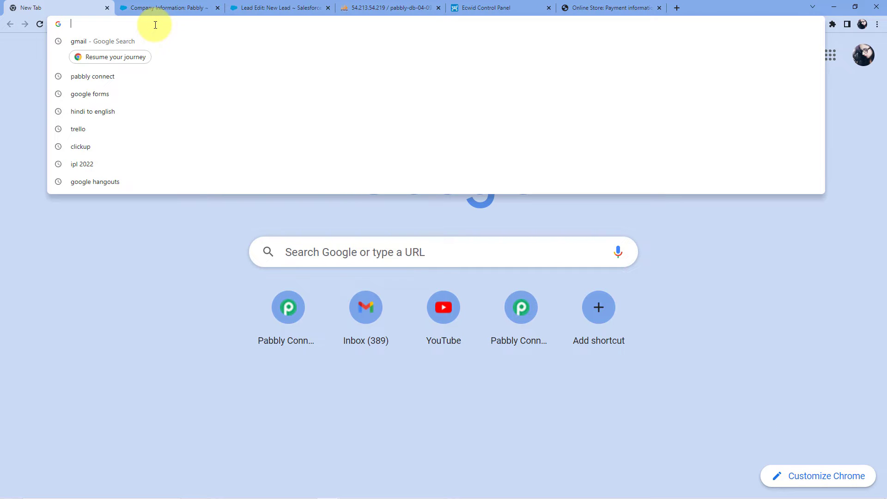
type("pabbly.")
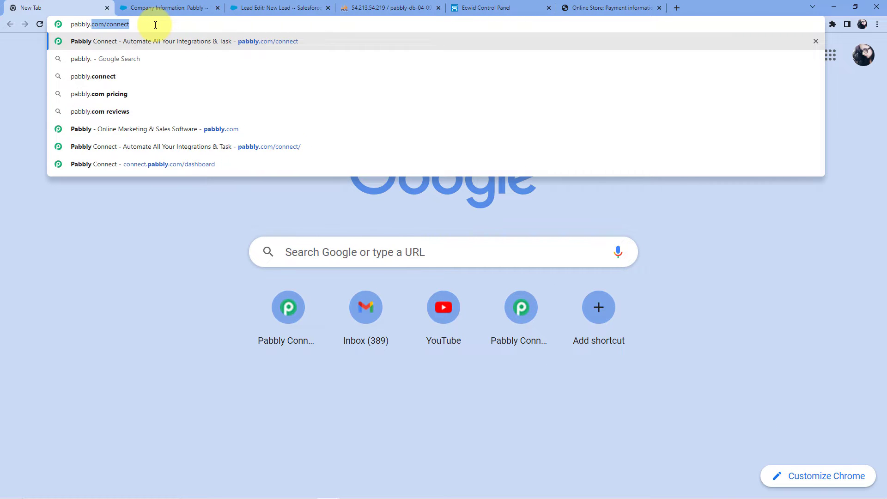
type("com/connect")
key("Return")
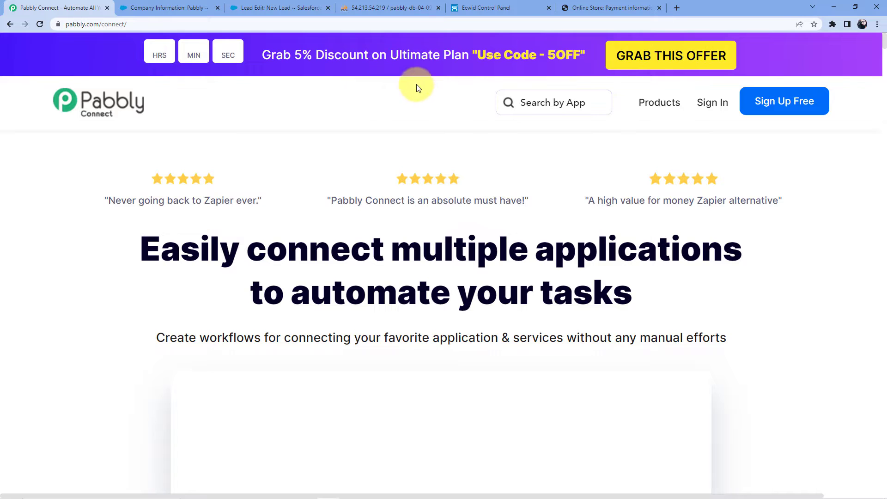
Sign in to the Pabbly account to reach the All Apps page
mouse_move(673, 112)
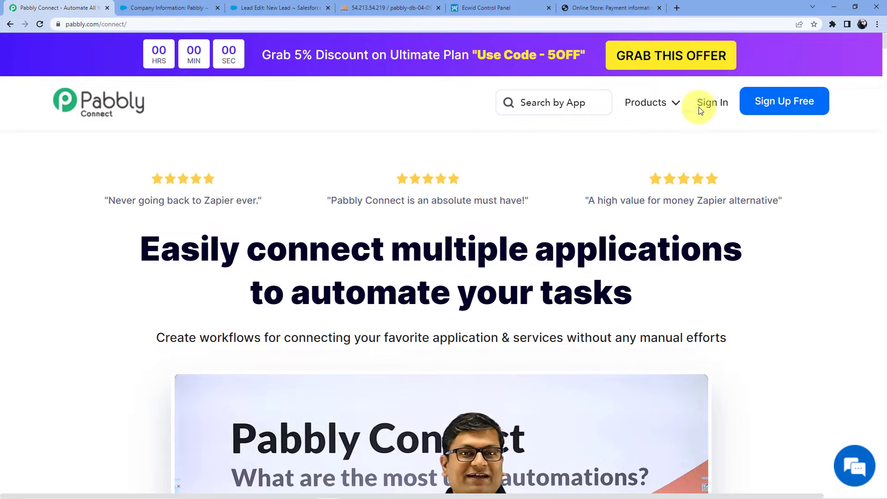
left_click(779, 107)
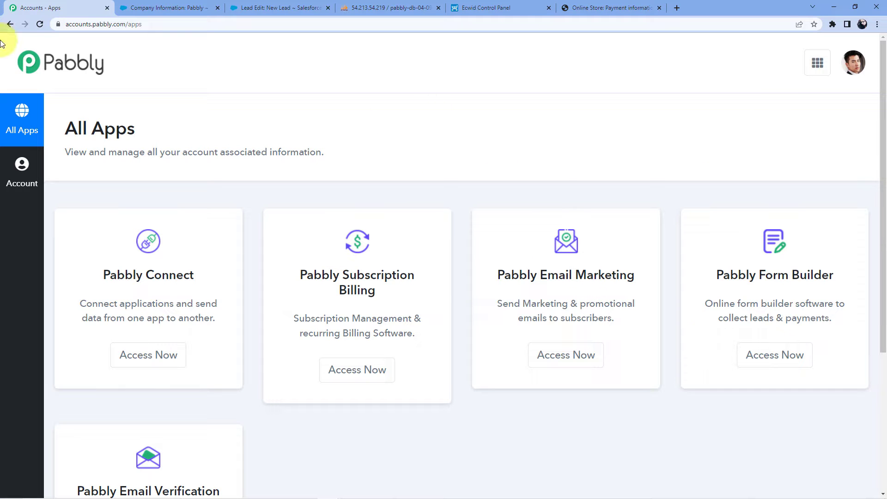
left_click(12, 21)
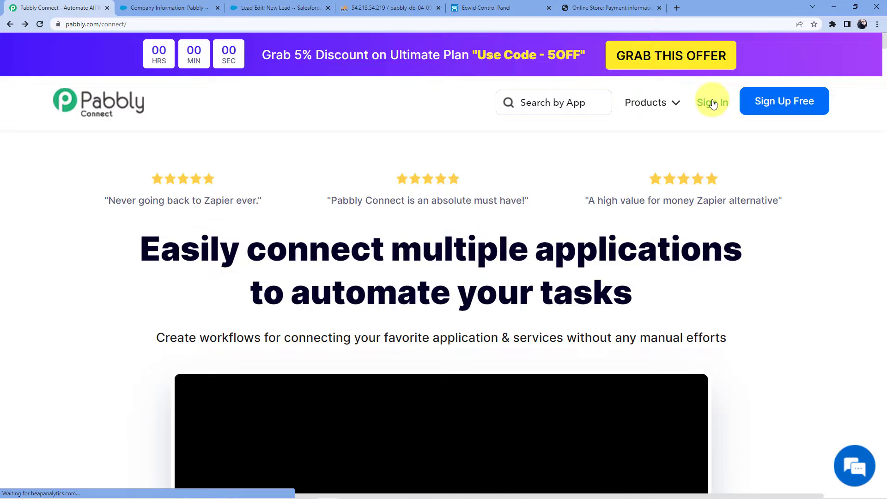
left_click(712, 103)
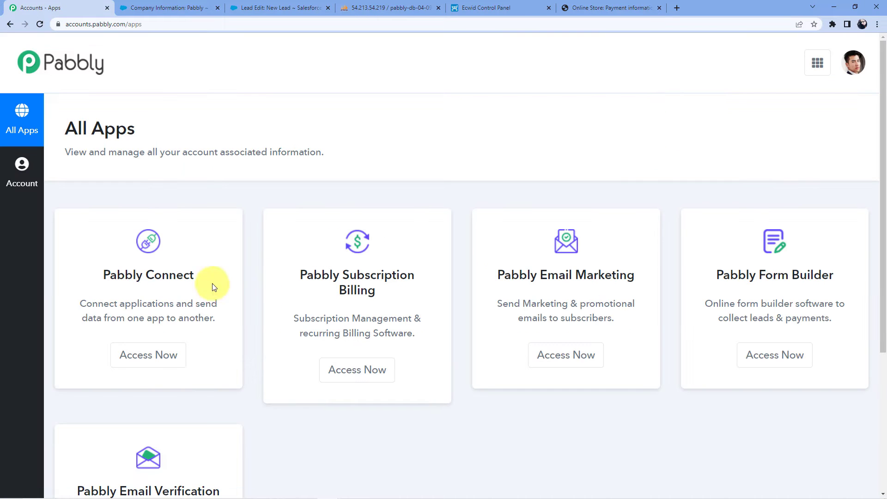
scroll(140, 299, "down", 2)
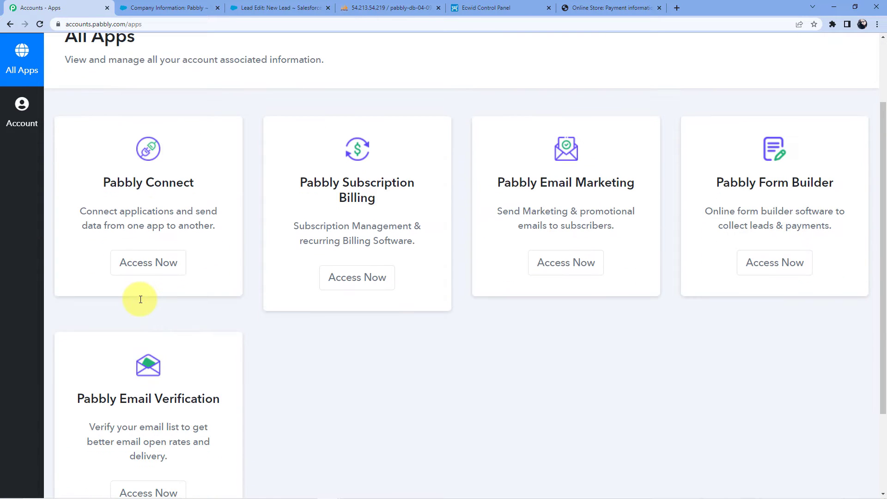
Launch Pabbly Connect from the apps list to reach its dashboard
left_click(158, 267)
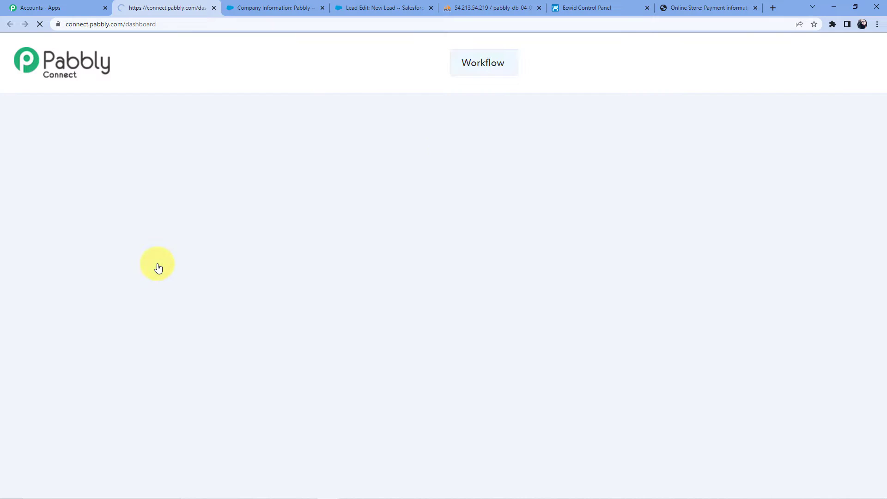
scroll(435, 174, "down", 15)
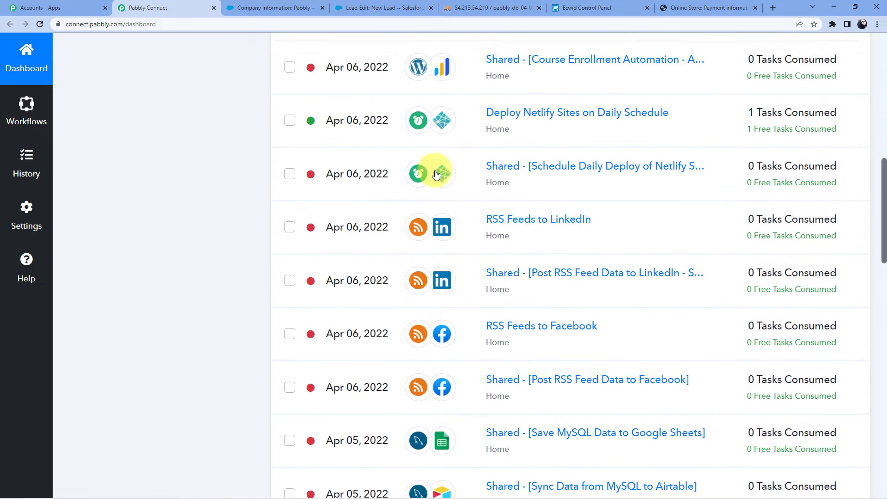
scroll(435, 174, "up", 15)
scroll(435, 174, "up", 2)
Start a new workflow and enter the name 'Salesforce to MySQL'
left_click(744, 137)
left_click(370, 282)
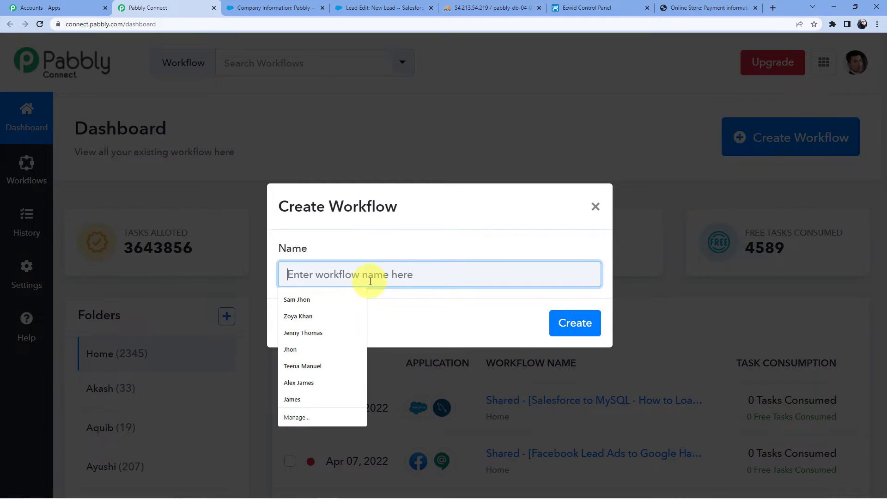
left_click(417, 202)
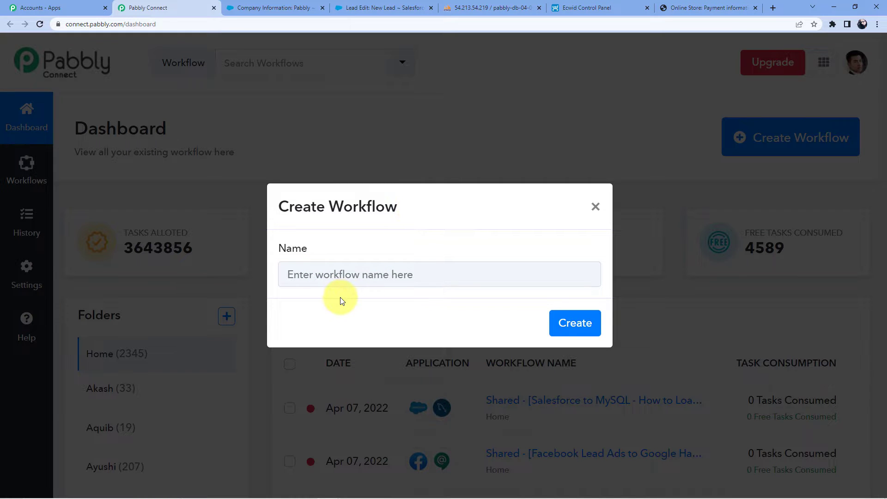
left_click(336, 272)
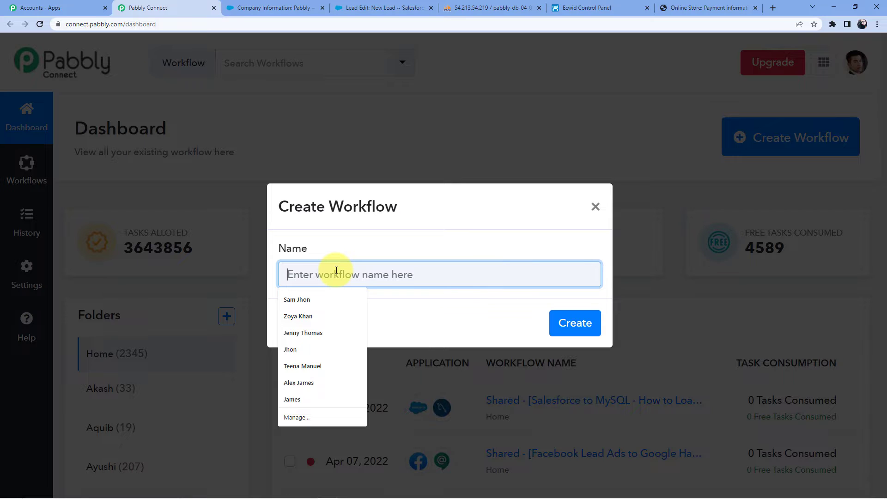
type("Saler")
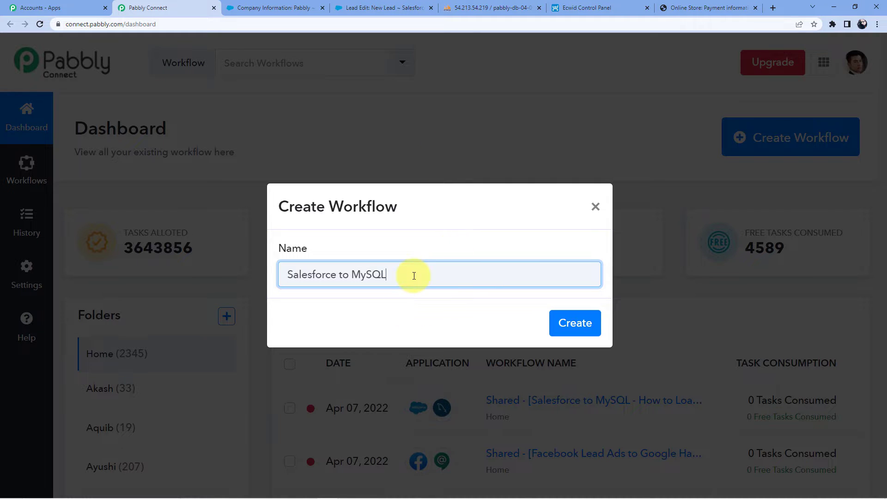
Create the 'Salesforce to MySQL' workflow
left_click(565, 321)
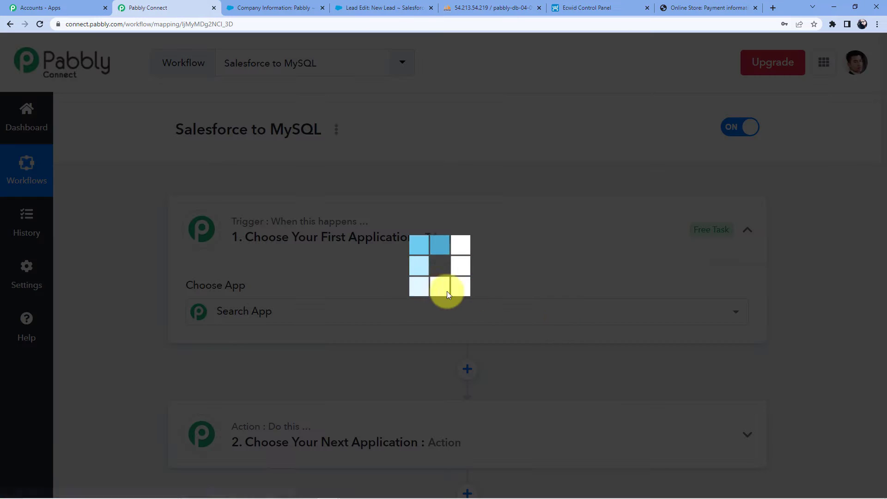
scroll(282, 286, "down", 3)
scroll(272, 323, "down", 5)
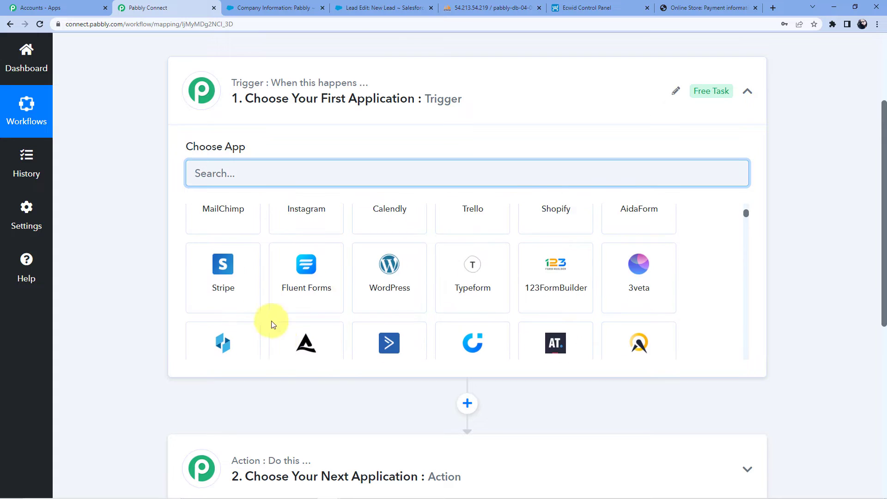
scroll(283, 397, "down", 3)
scroll(285, 410, "up", 6)
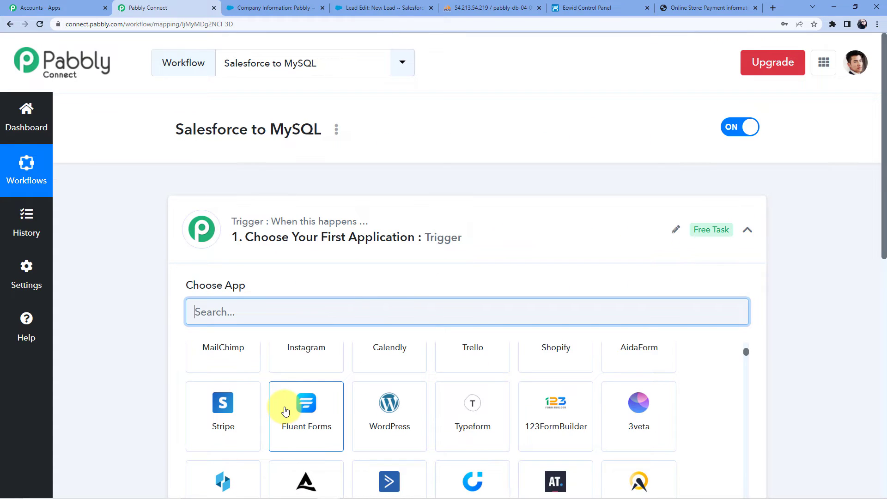
scroll(144, 402, "down", 8)
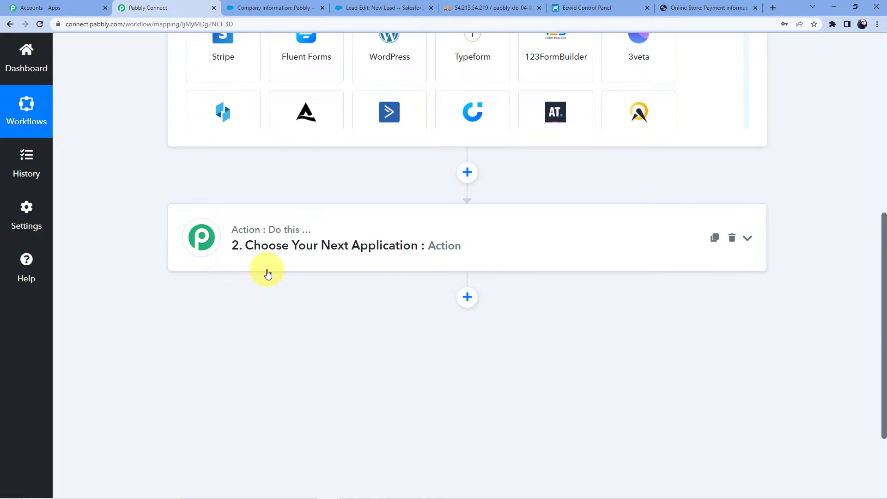
scroll(268, 275, "up", 6)
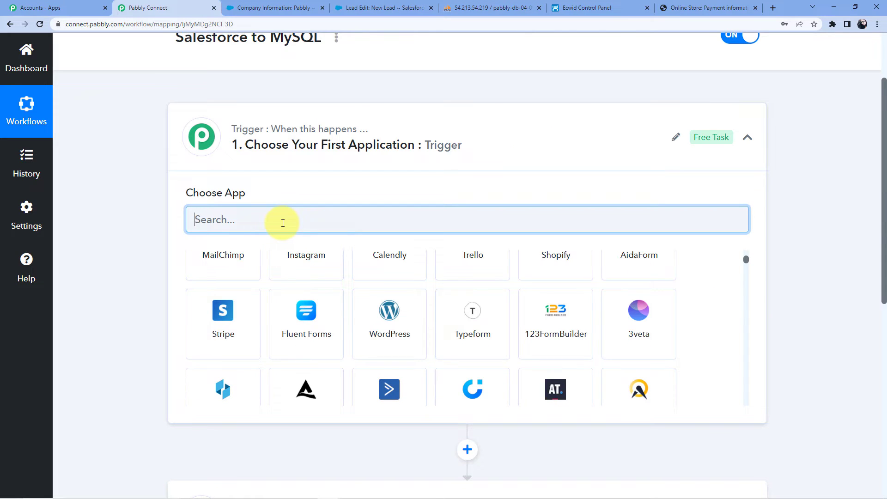
Set the trigger to Salesforce with the New Lead event and start connecting an account
type("Sal")
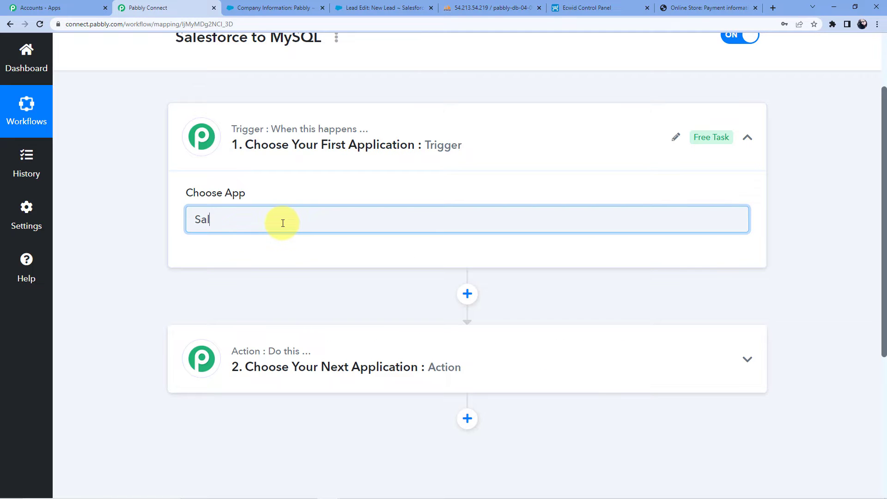
type("rses")
left_click(382, 277)
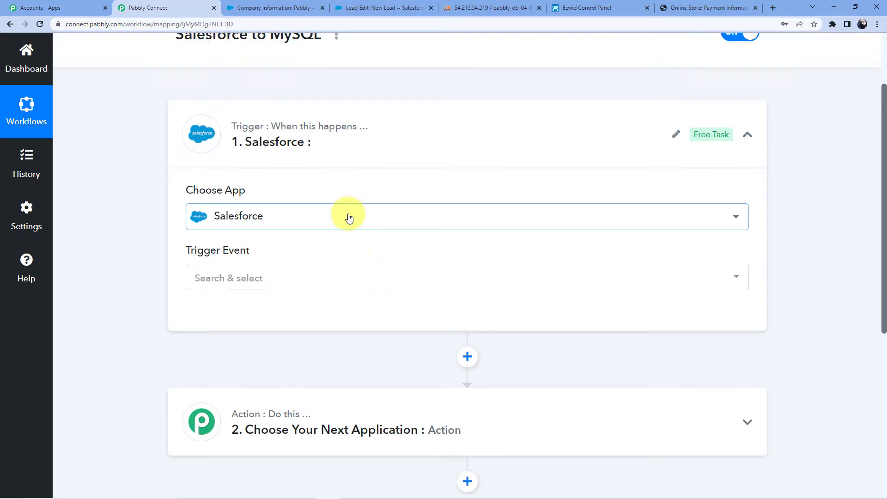
scroll(243, 188, "down", 2)
left_click(243, 188)
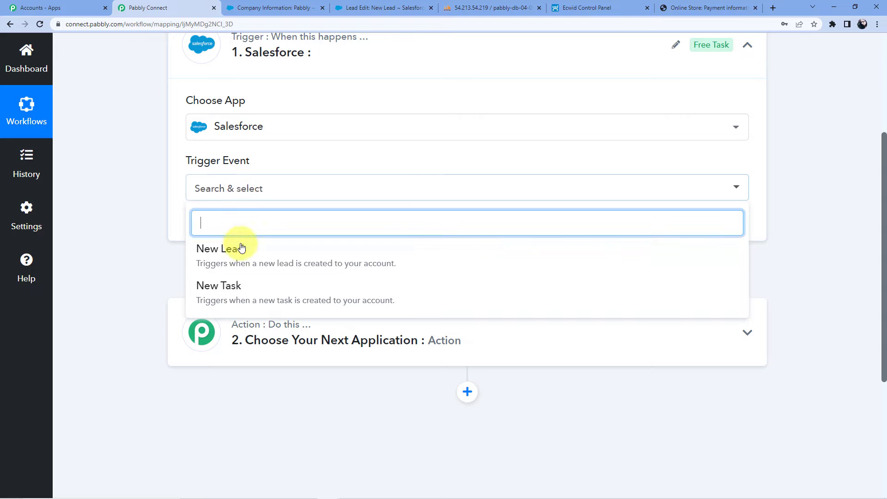
left_click(239, 250)
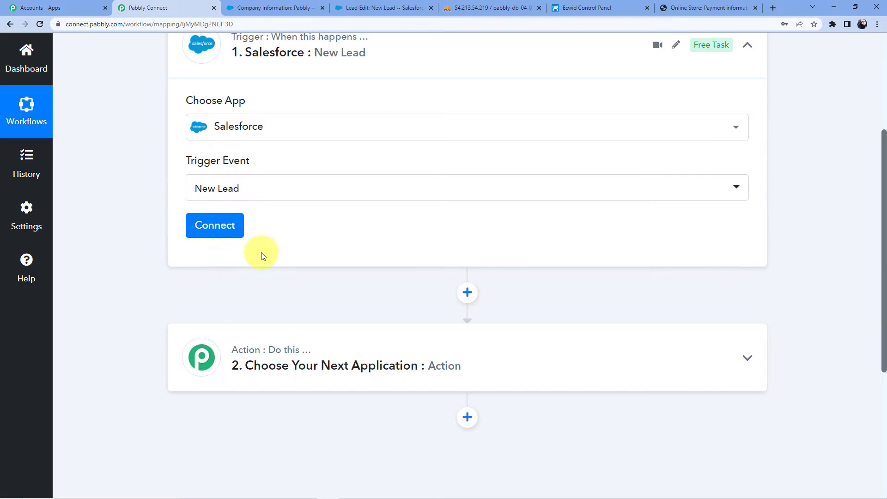
left_click(234, 228)
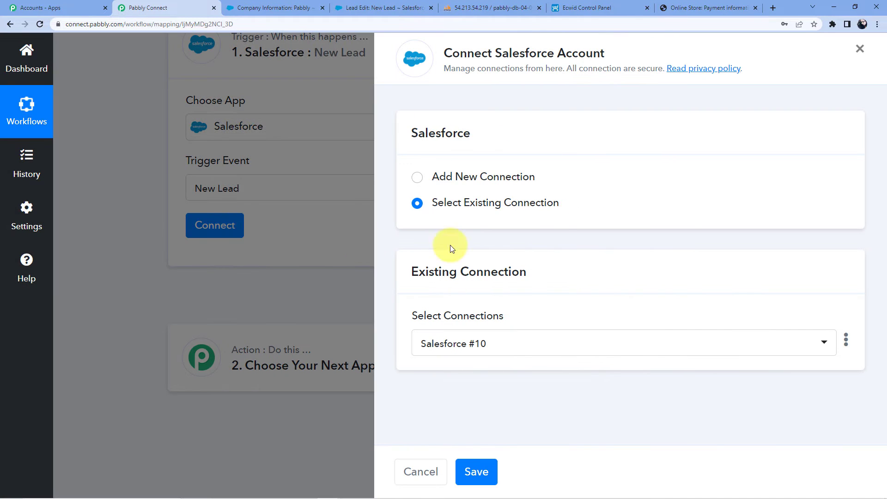
Add a new Salesforce connection, allow Pabbly access, and dismiss the success message
left_click(449, 176)
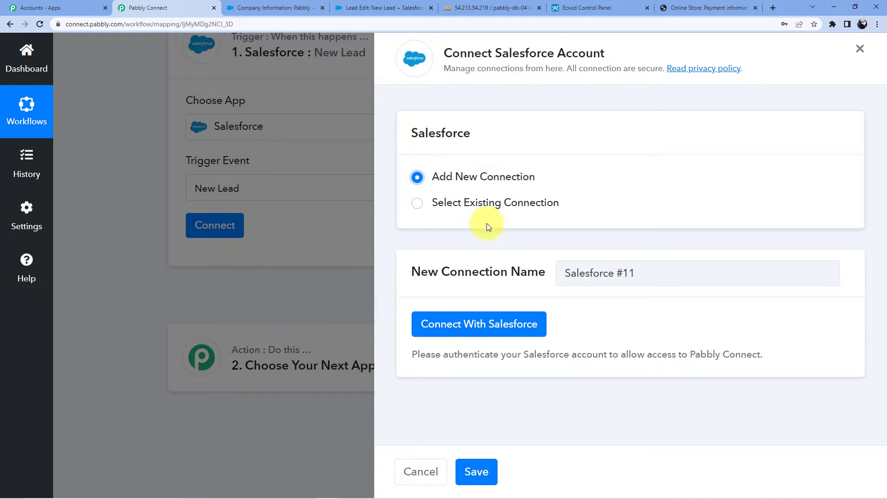
left_click(483, 325)
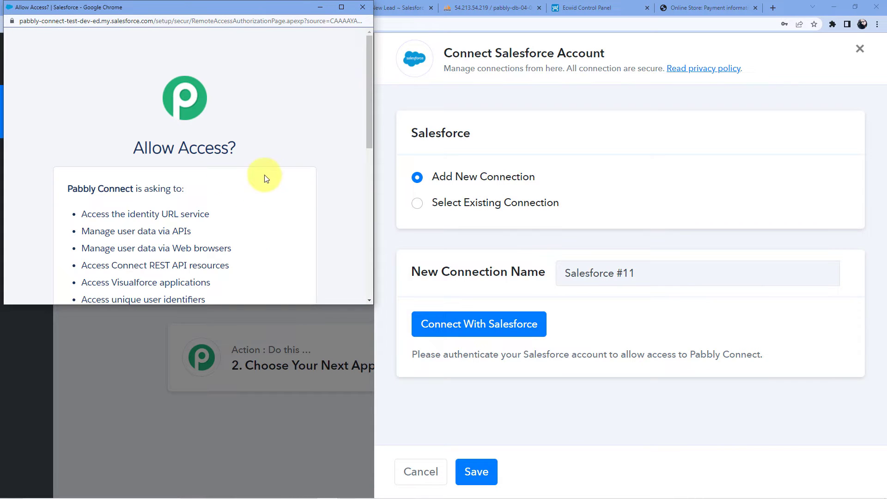
scroll(211, 175, "down", 8)
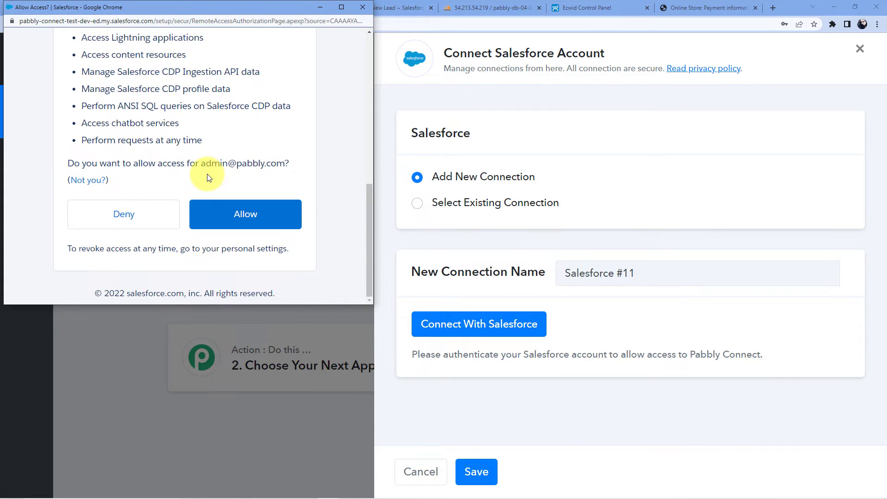
left_click(236, 215)
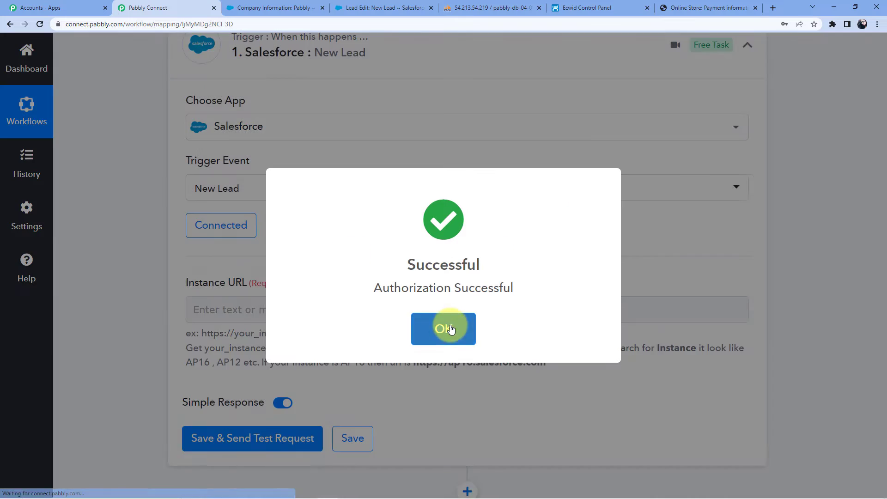
left_click(446, 327)
scroll(374, 257, "down", 3)
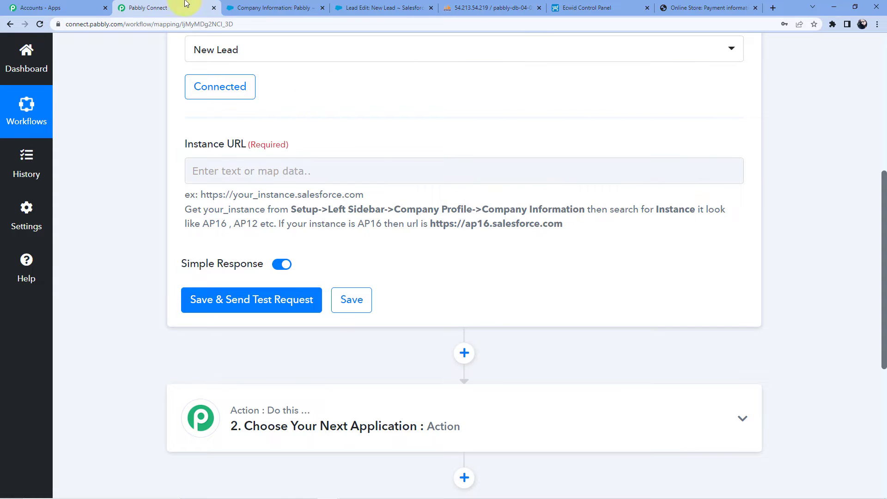
In Salesforce, go from the home page to Setup's Company Profile section
left_click(303, 6)
scroll(50, 240, "down", 5)
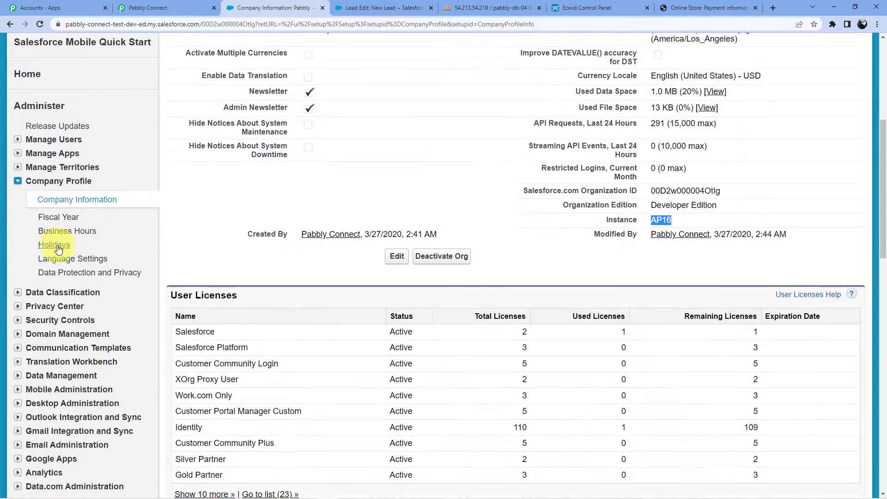
scroll(68, 225, "up", 5)
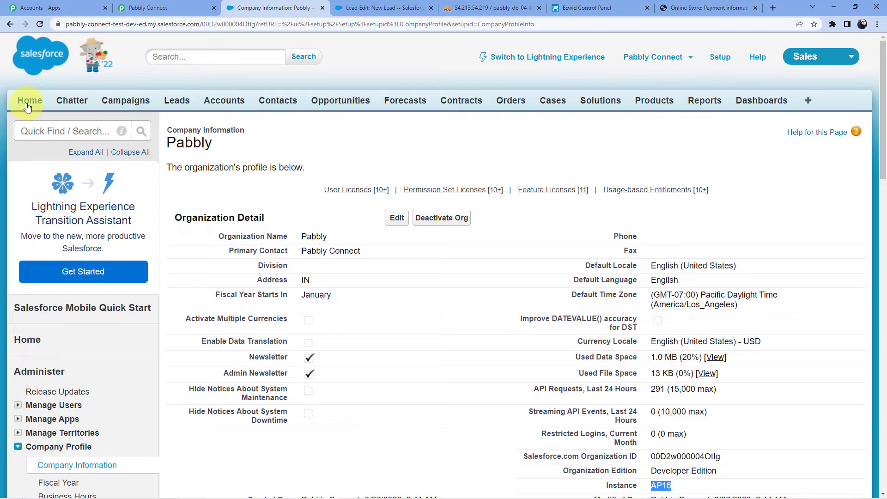
left_click(28, 100)
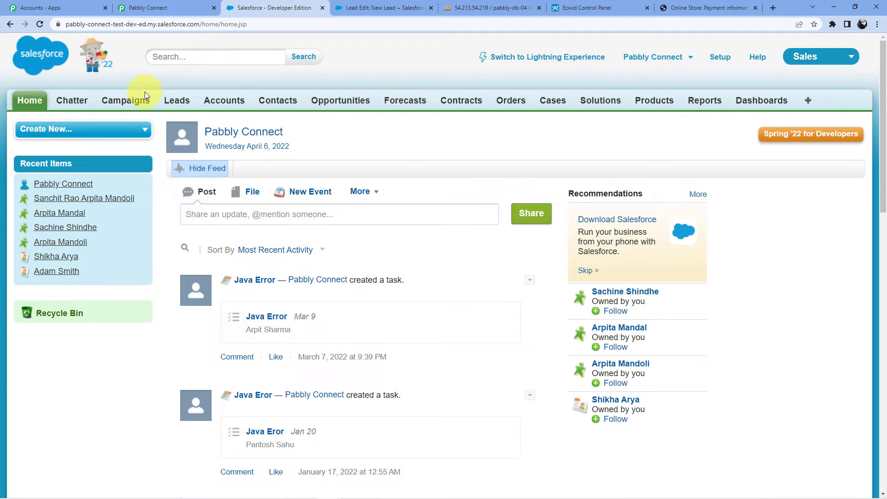
left_click(722, 57)
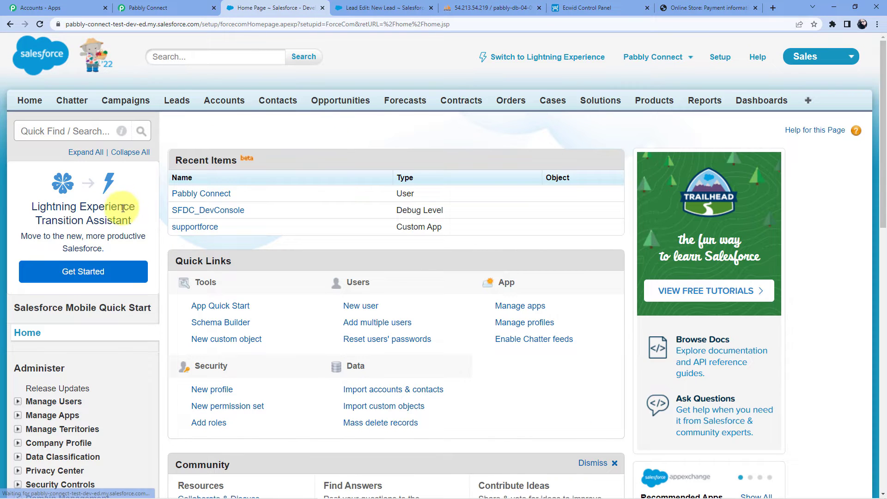
scroll(122, 208, "down", 3)
left_click(52, 306)
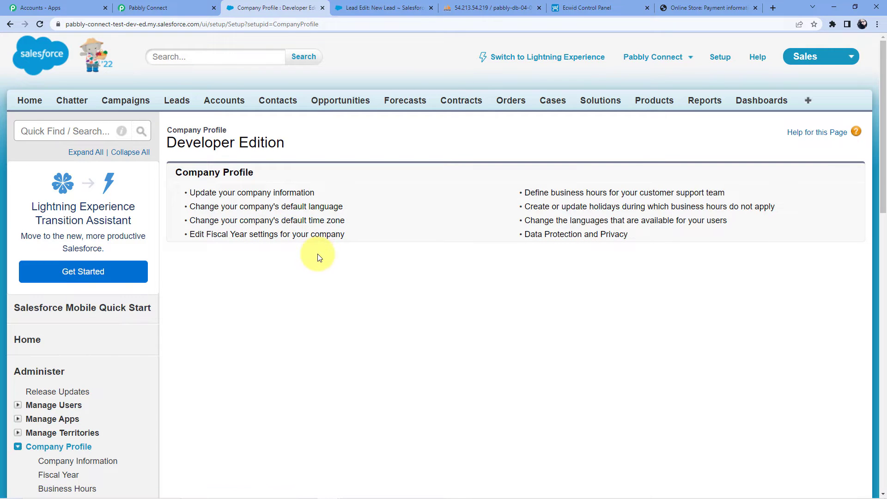
Find the instance value AP16 on Company Information, then return to Pabbly Connect
scroll(288, 252, "down", 5)
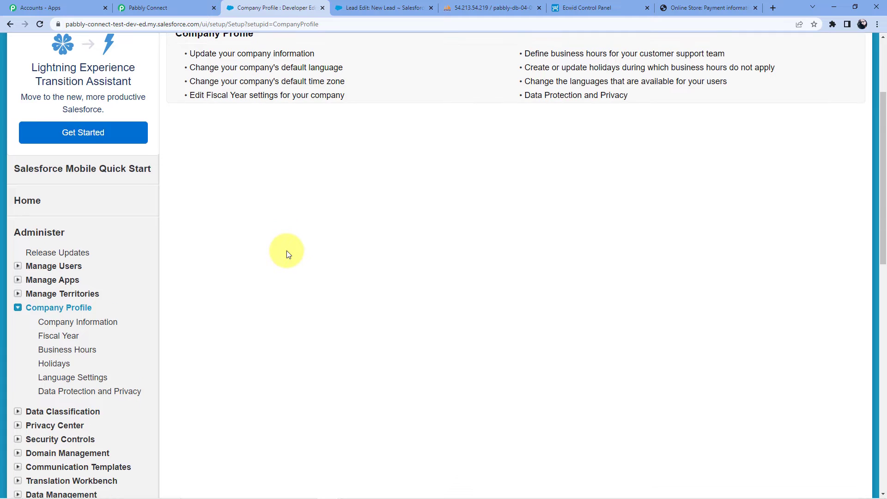
left_click(102, 235)
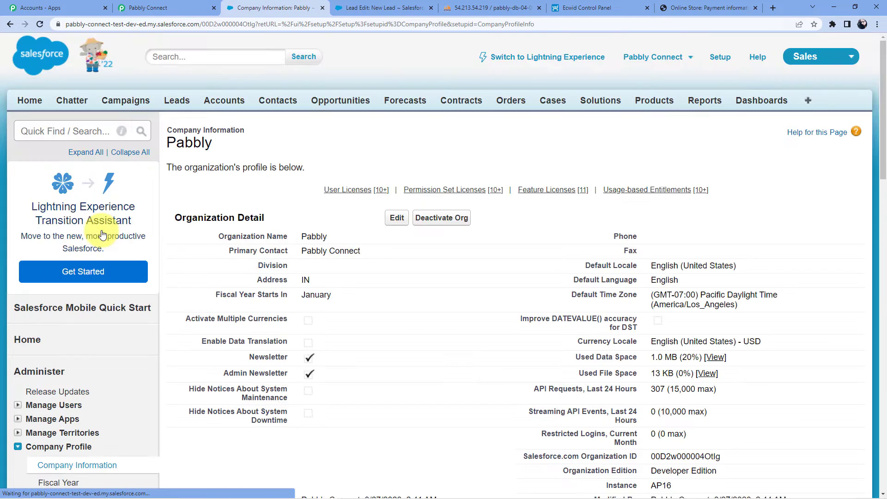
scroll(300, 218, "down", 2)
scroll(313, 215, "down", 5)
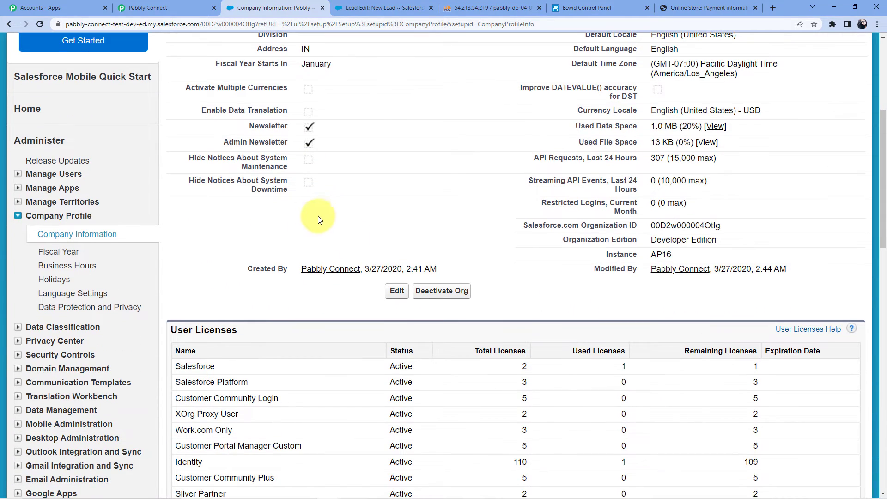
left_click_drag(607, 258, 672, 256)
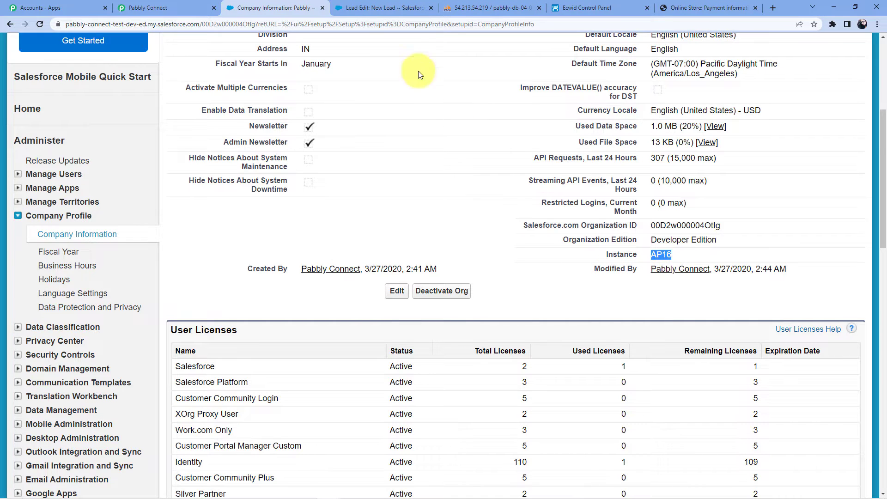
left_click(153, 8)
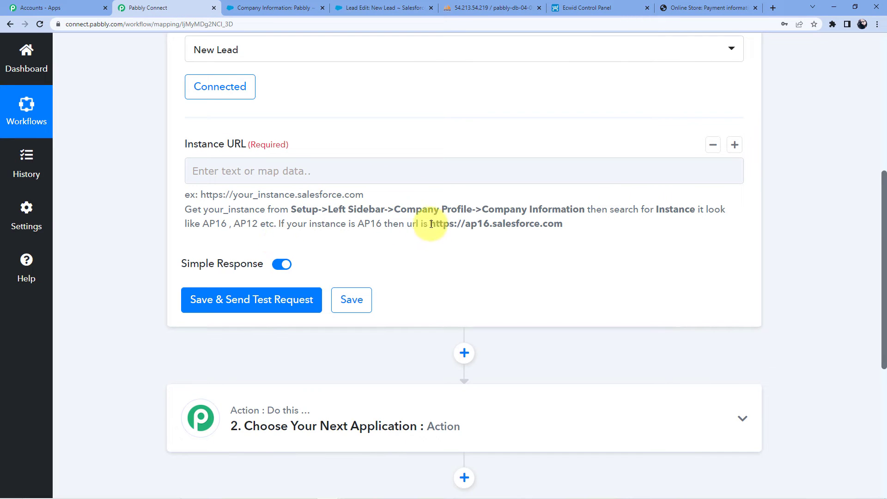
left_click_drag(431, 224, 566, 236)
right_click(553, 226)
left_click(578, 238)
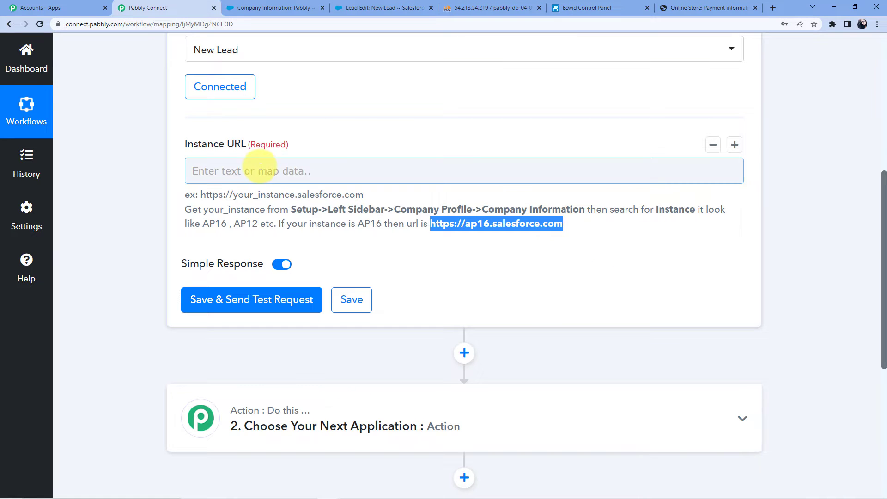
left_click(257, 172)
key("ctrl+v")
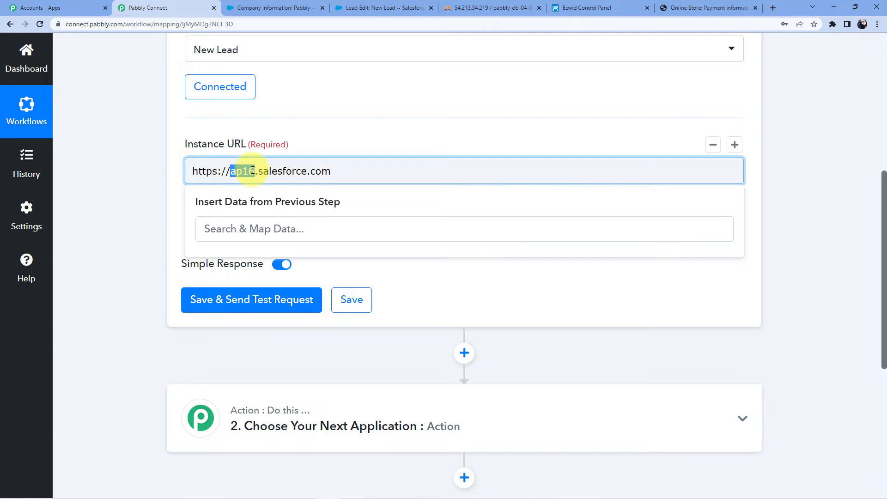
left_click(317, 137)
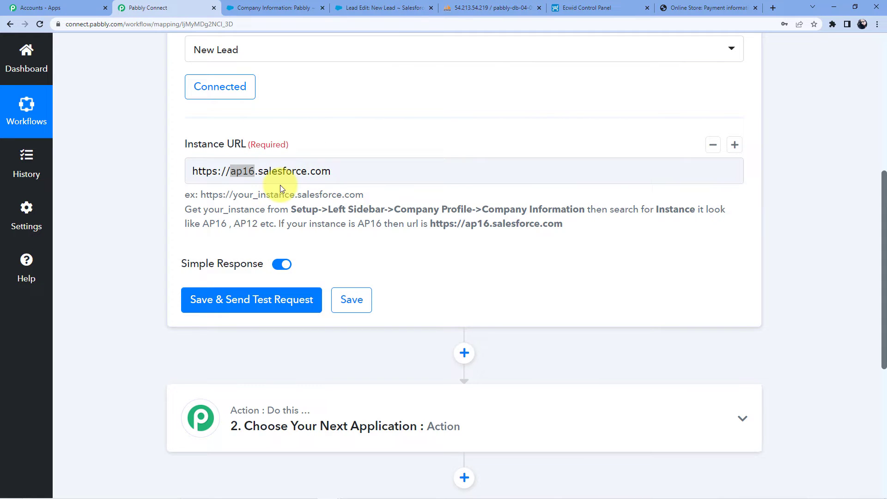
left_click(194, 171)
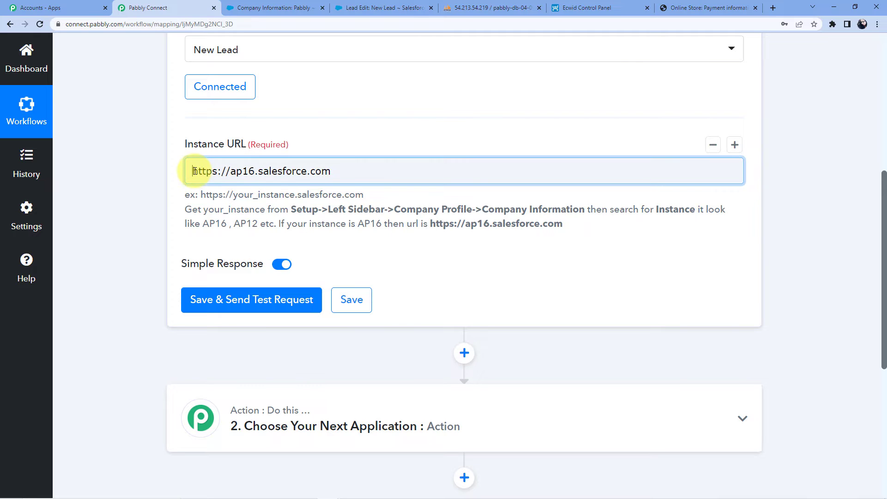
left_click_drag(226, 171, 331, 170)
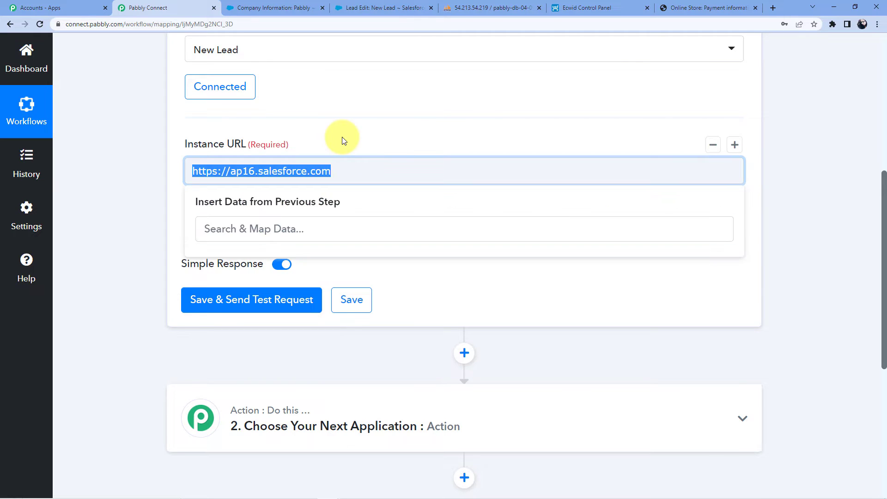
left_click(342, 137)
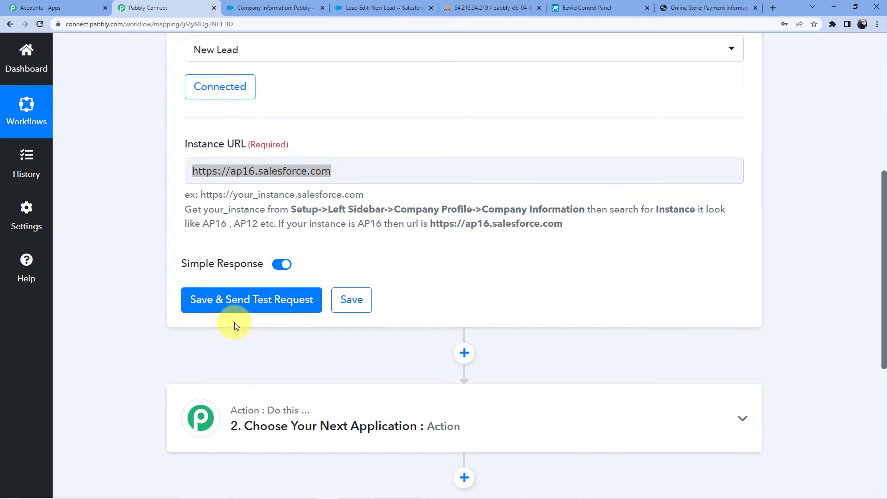
Open the Salesforce Leads list and choose Switch to Salesforce Classic from the profile menu
left_click(277, 8)
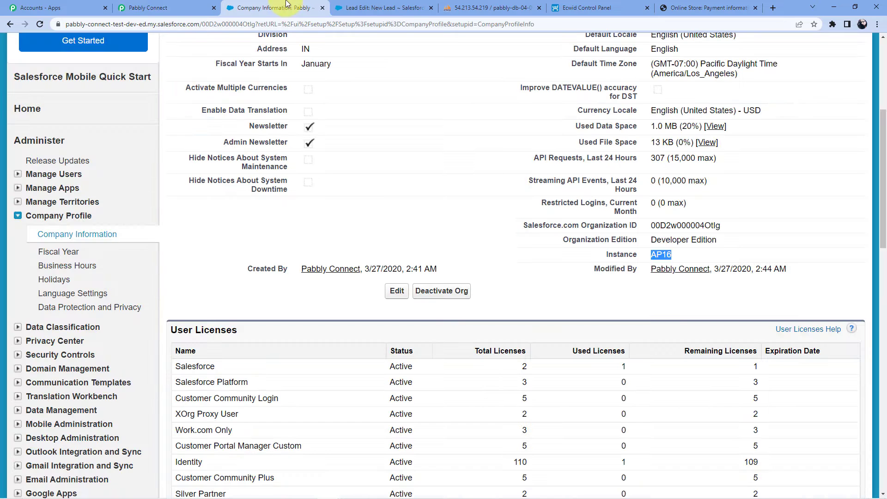
scroll(331, 236, "up", 5)
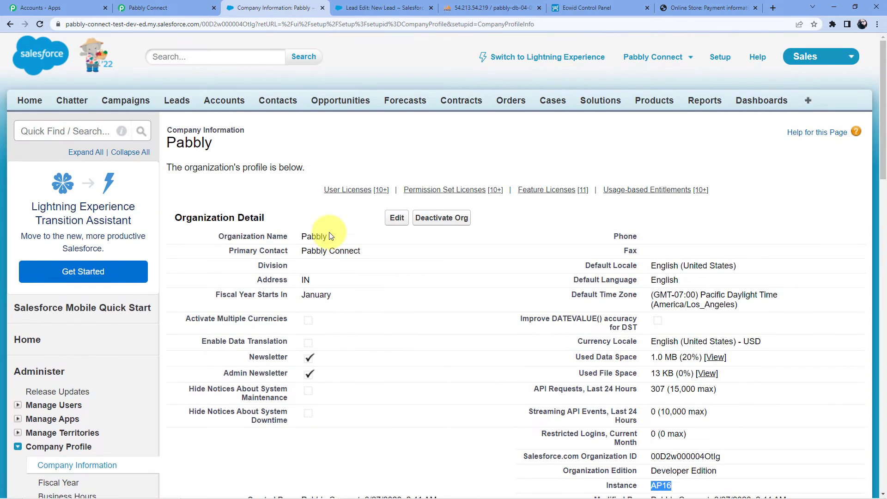
left_click(174, 105)
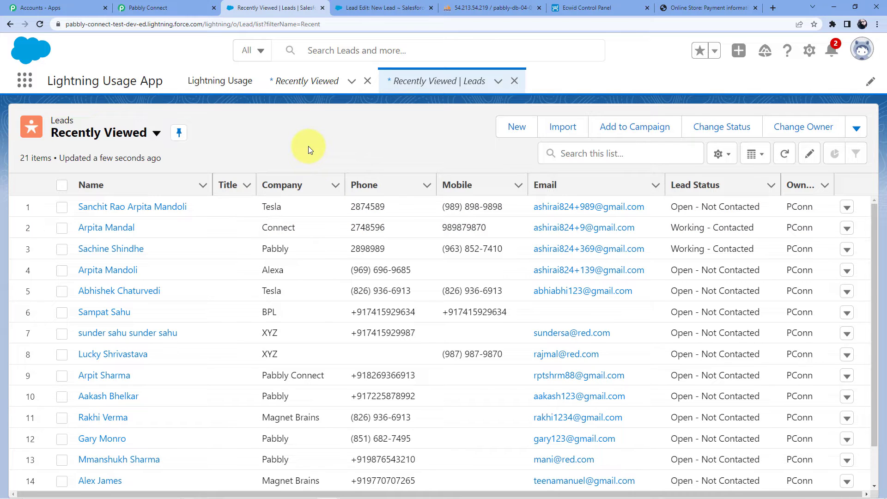
left_click(186, 8)
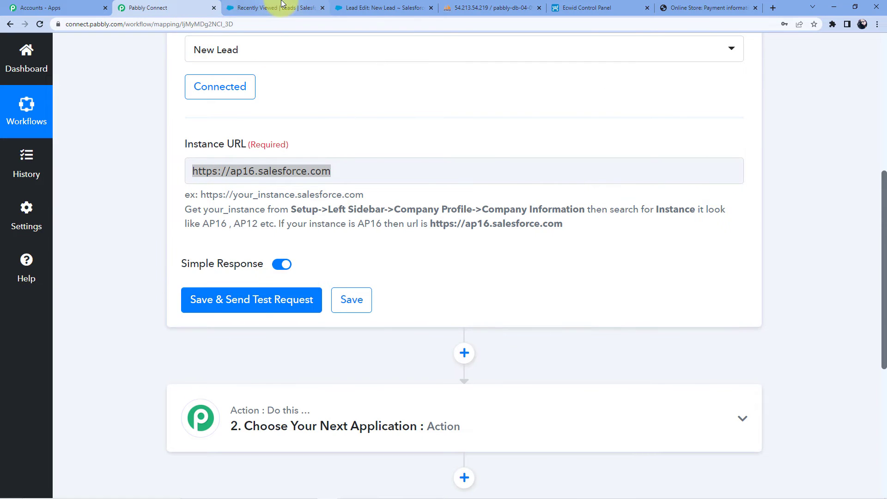
left_click(282, 6)
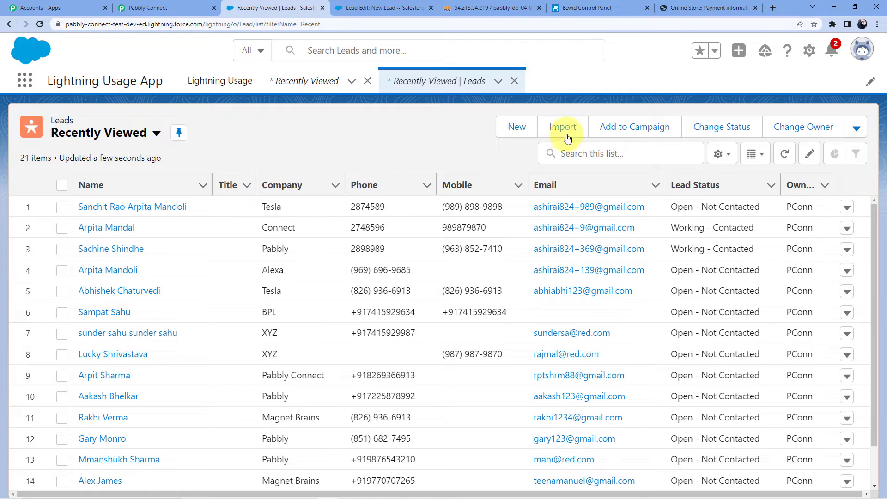
left_click(862, 49)
left_click(715, 248)
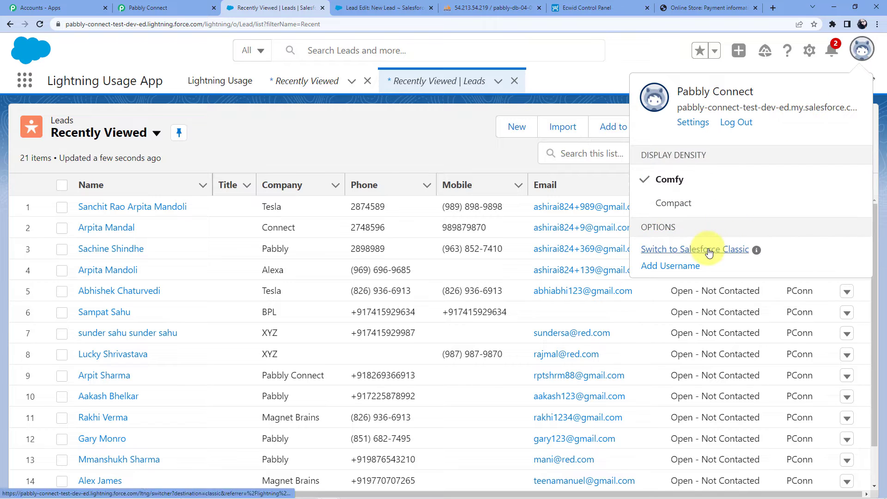
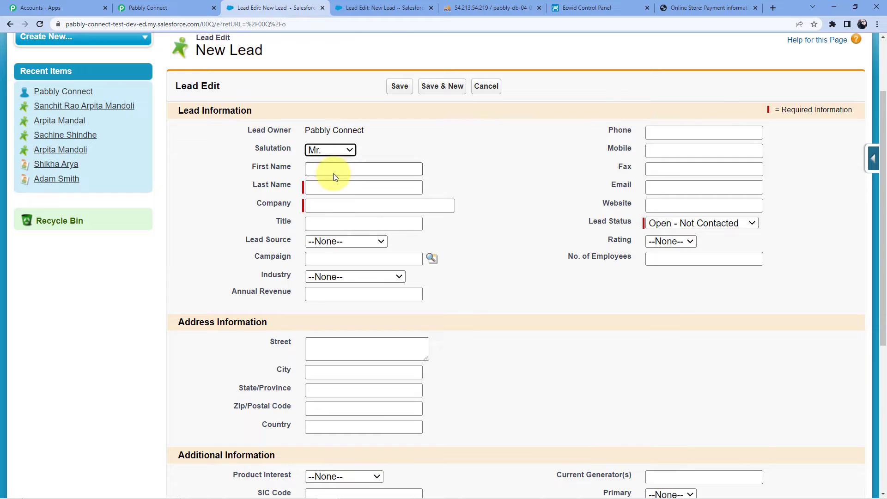
Enter the lead's first and last name, company Pabbly Connect and title Software Tester
left_click(325, 169)
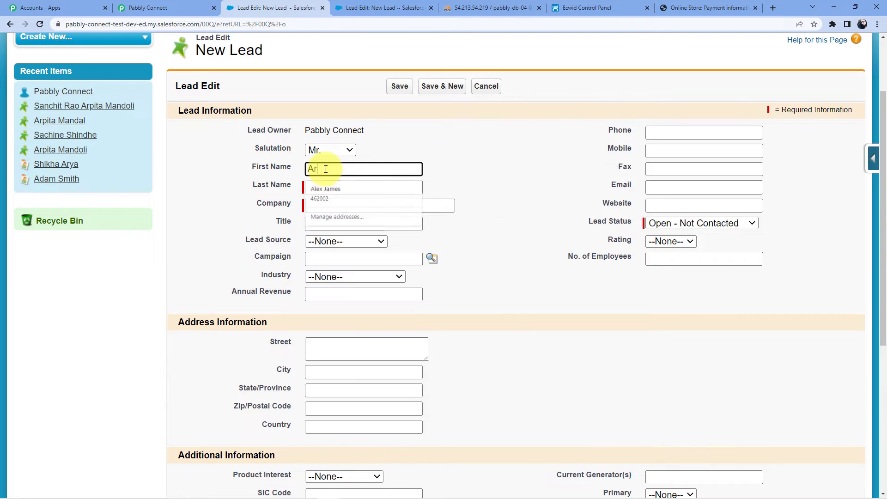
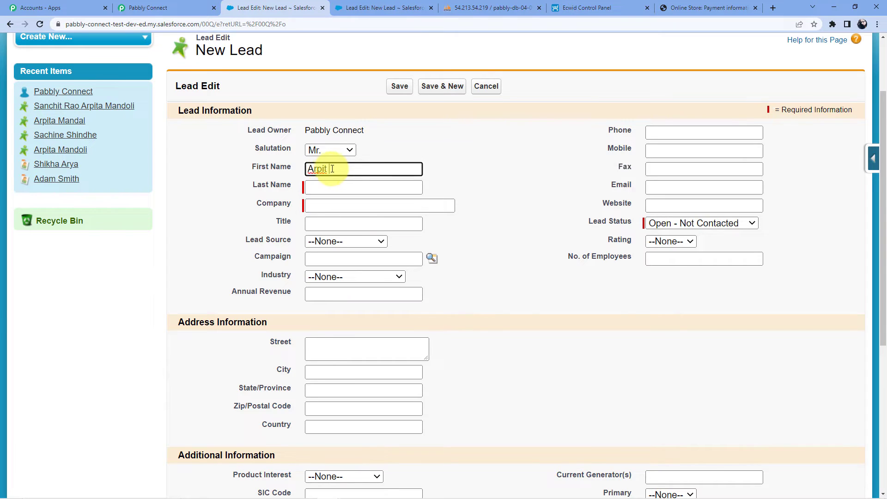
left_click(323, 187)
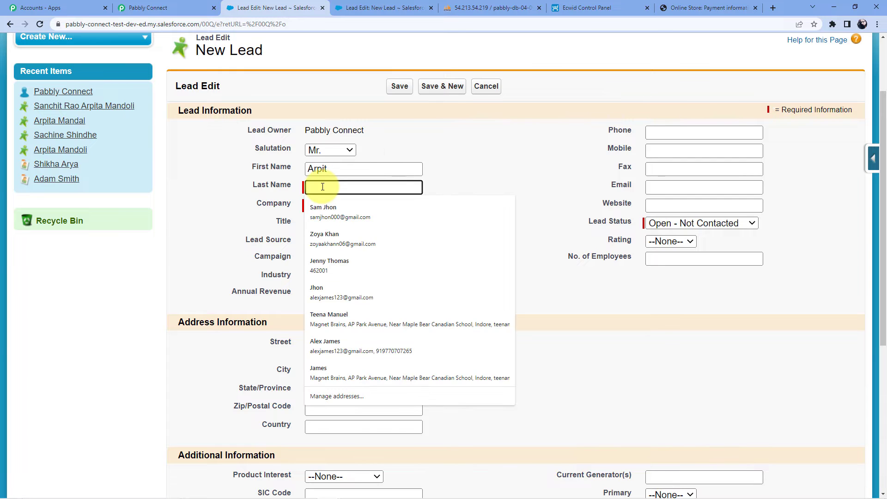
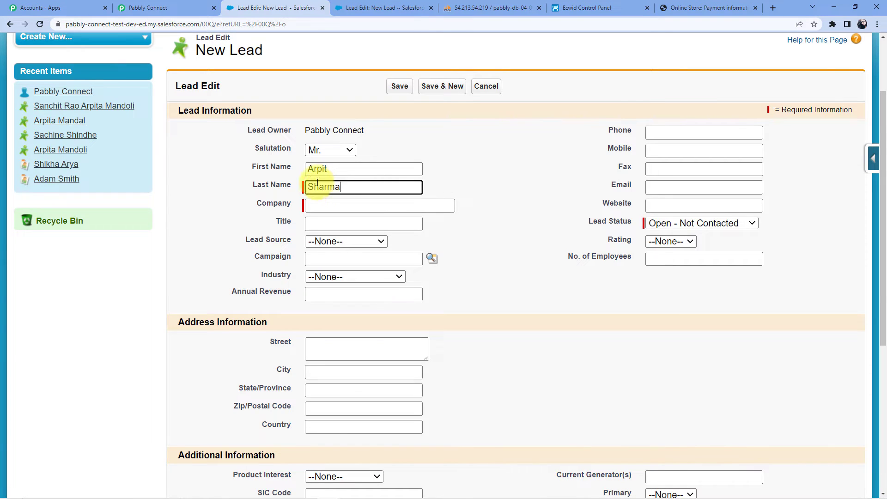
left_click(313, 206)
type("Pab")
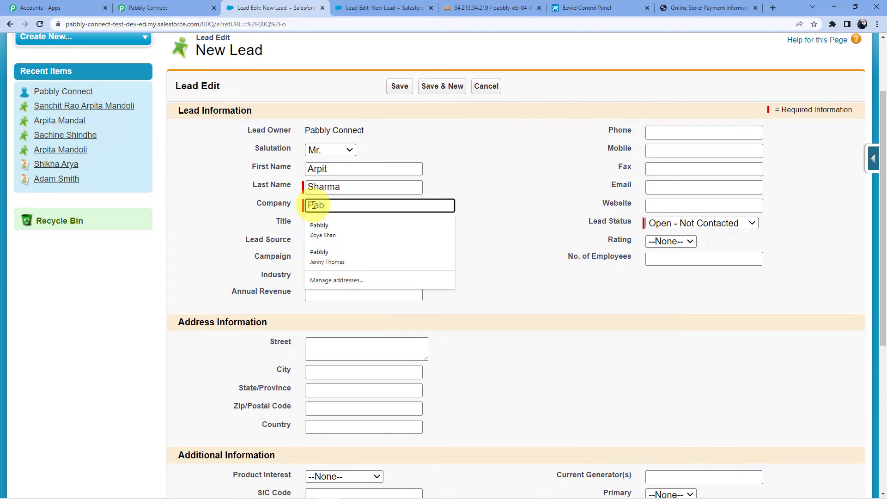
type("bly Connect")
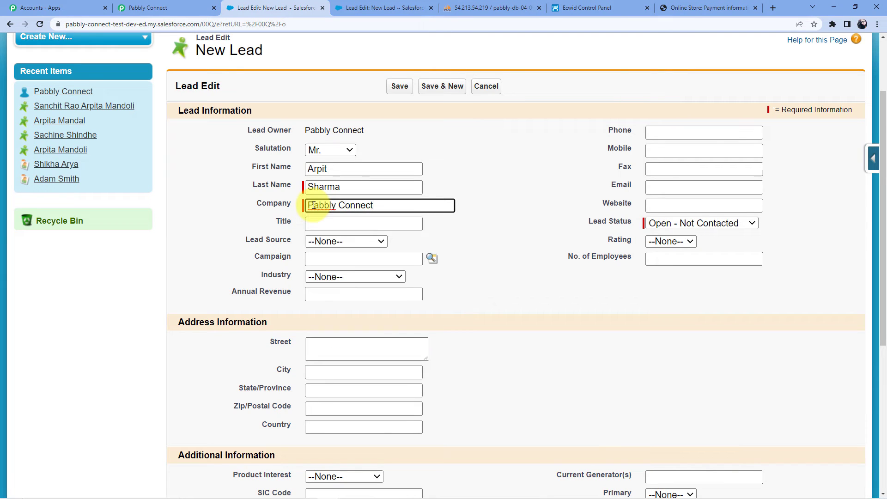
left_click(339, 224)
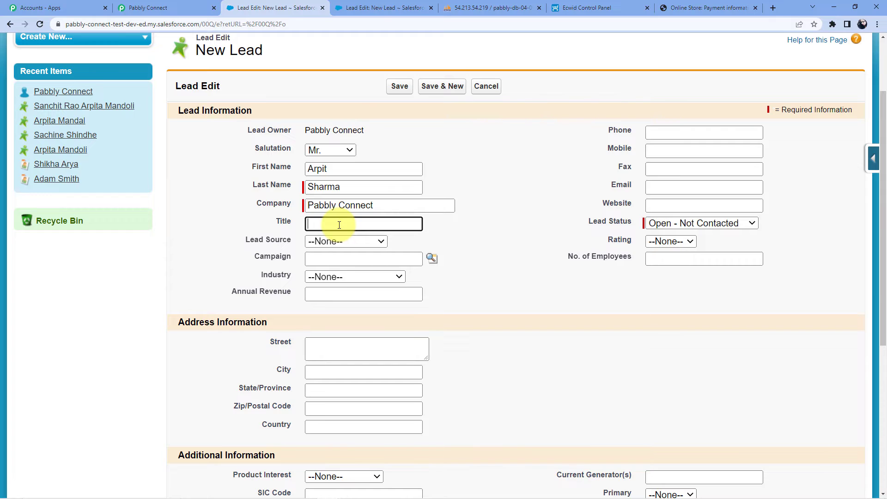
type("Software Tester")
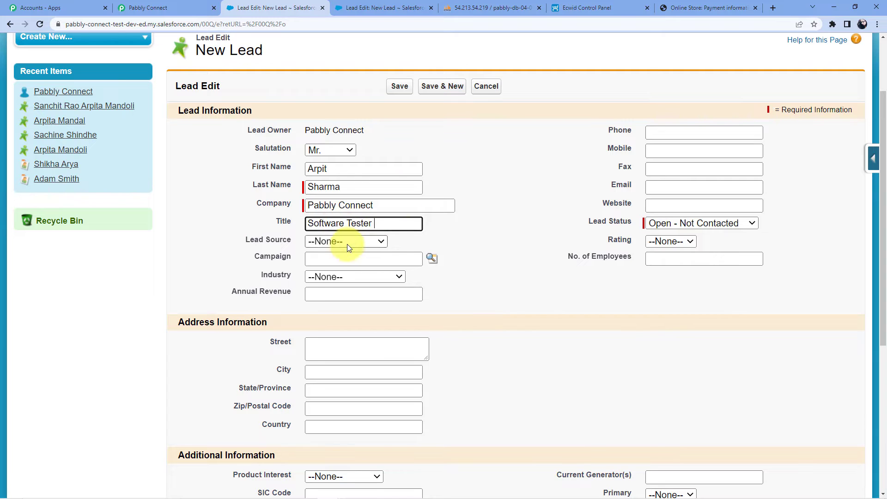
Set the lead's Lead Source to Phone Inquiry and Industry to Technology
left_click(347, 243)
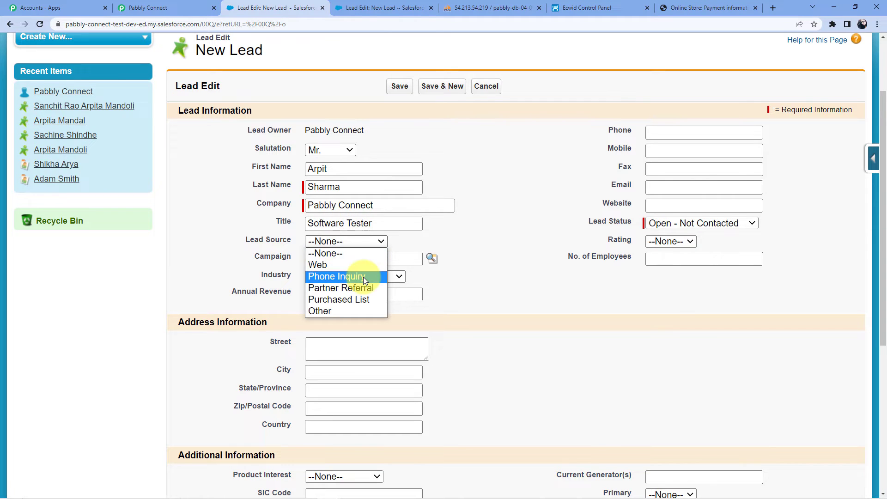
left_click(363, 276)
left_click(346, 261)
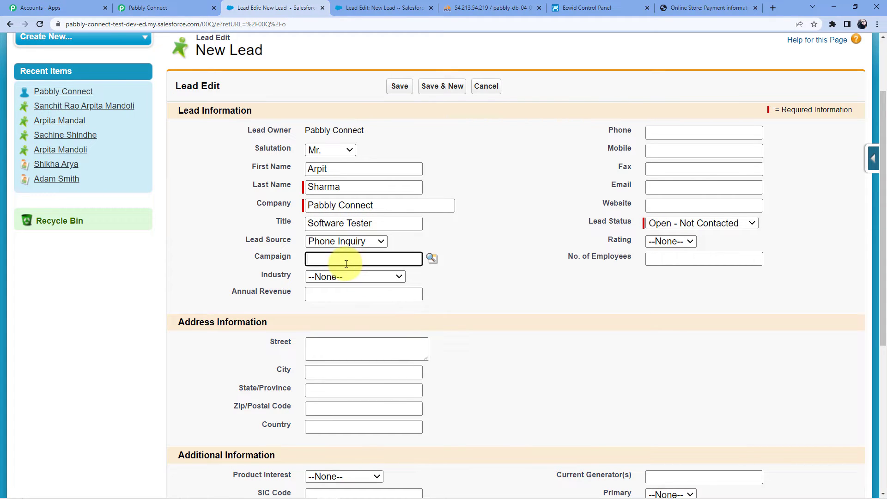
left_click(335, 278)
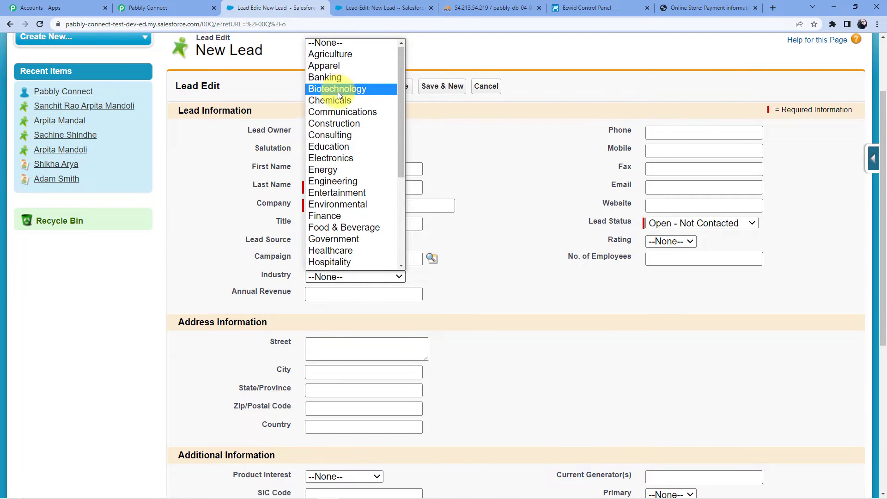
scroll(338, 187, "down", 5)
left_click(346, 220)
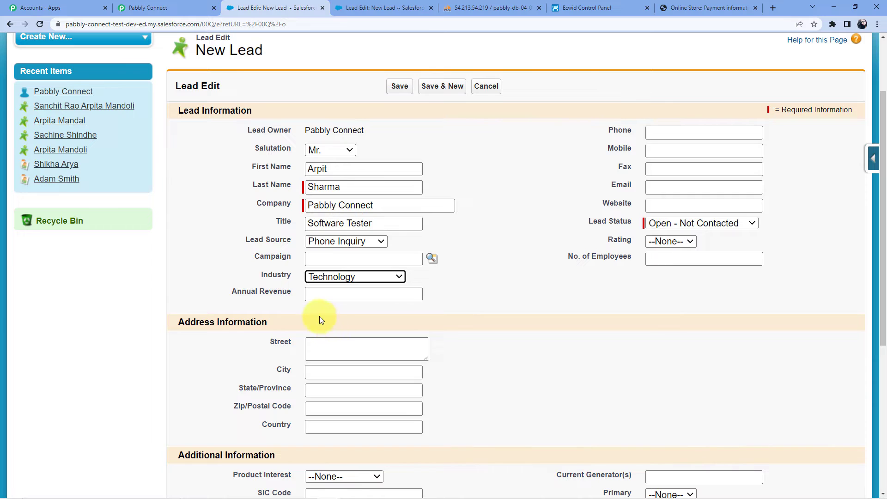
Move the lead's phone number from the Phone field into Mobile, leaving Phone empty
left_click(660, 133)
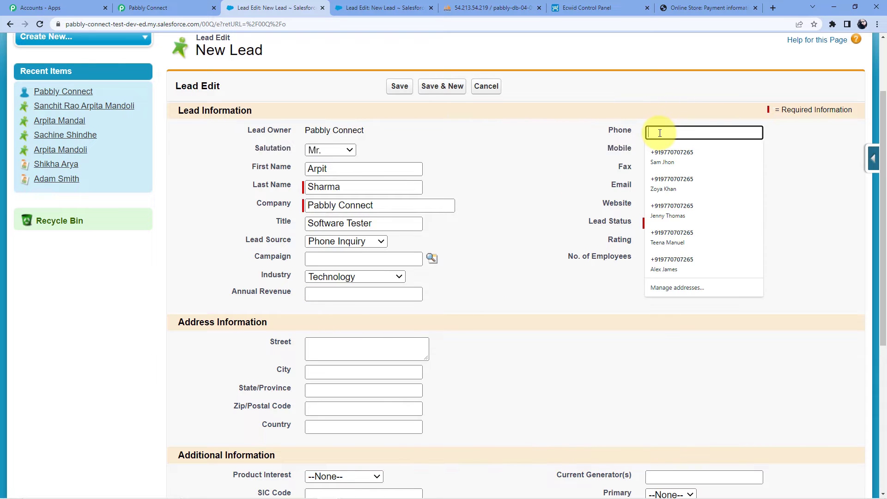
type("987654678")
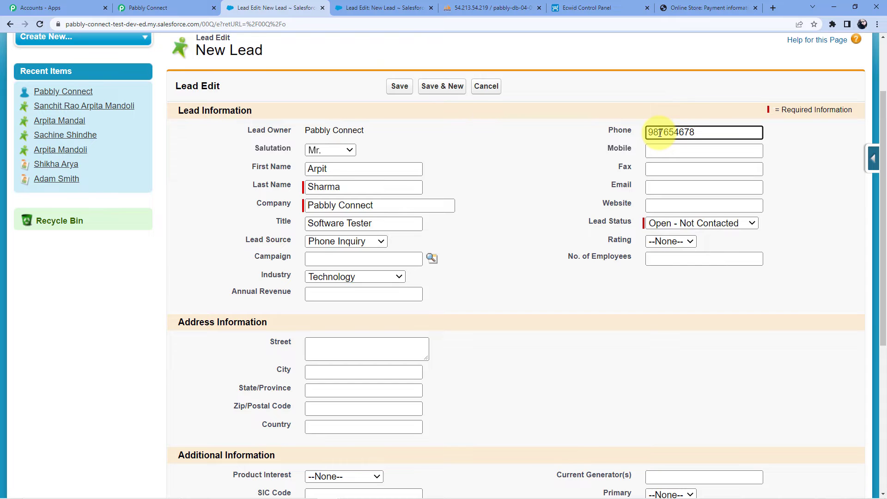
left_click(664, 151)
double_click(658, 132)
key("ctrl+c")
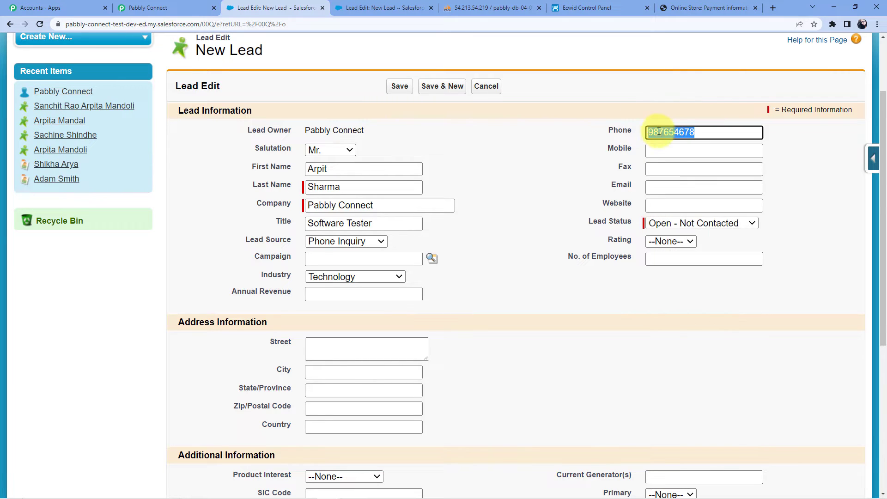
right_click(658, 132)
left_click(685, 150)
left_click(666, 150)
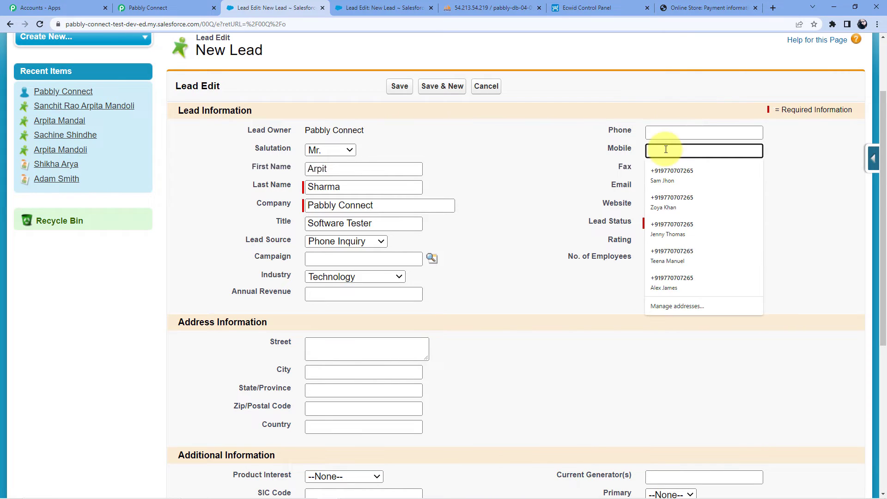
key("ctrl+v")
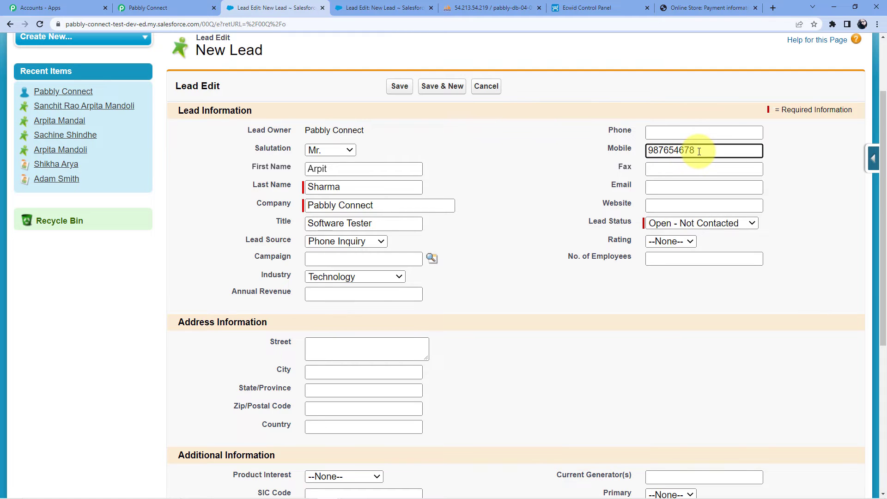
left_click(675, 170)
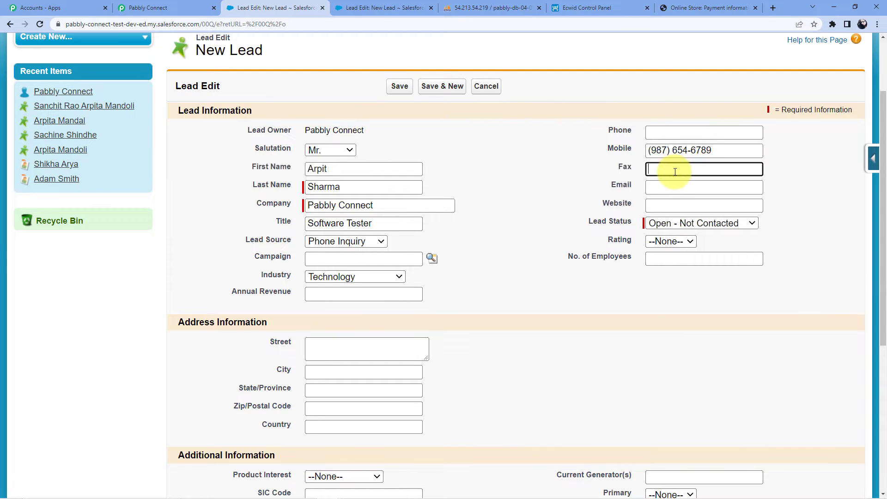
Enter the lead's email address, set Lead Status to Working - Contacted and Rating to Warm
left_click(653, 190)
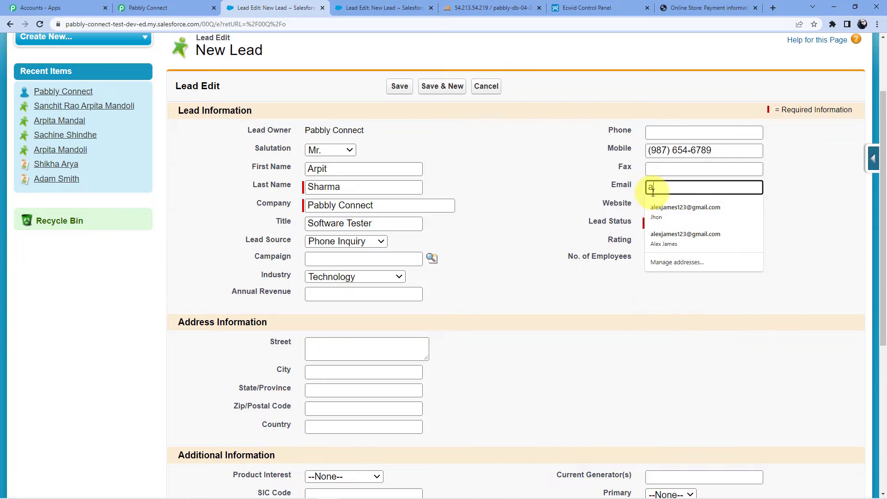
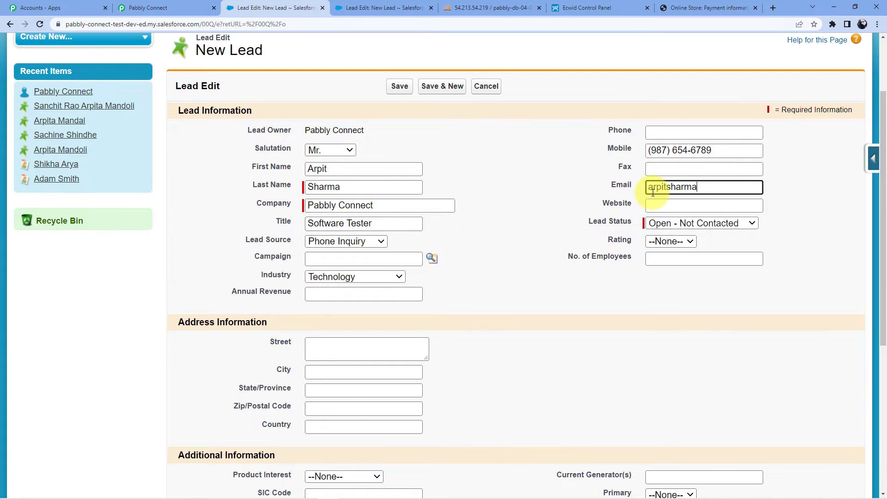
key("Tab")
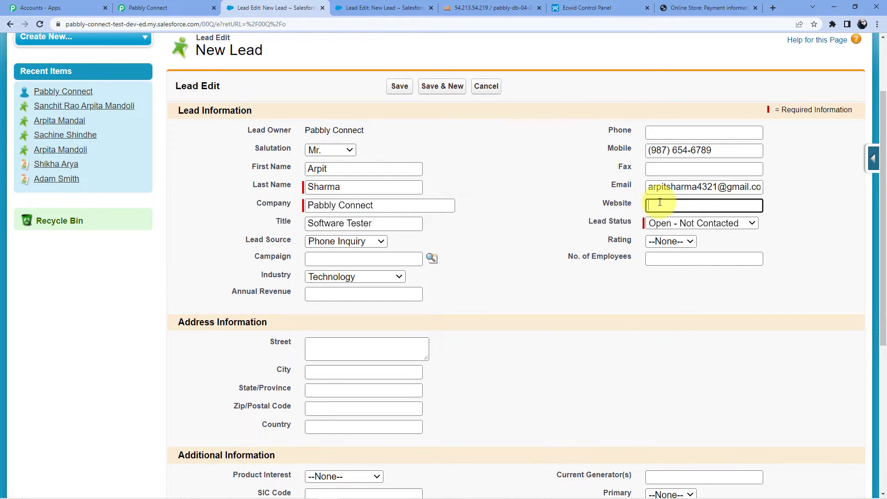
left_click(714, 221)
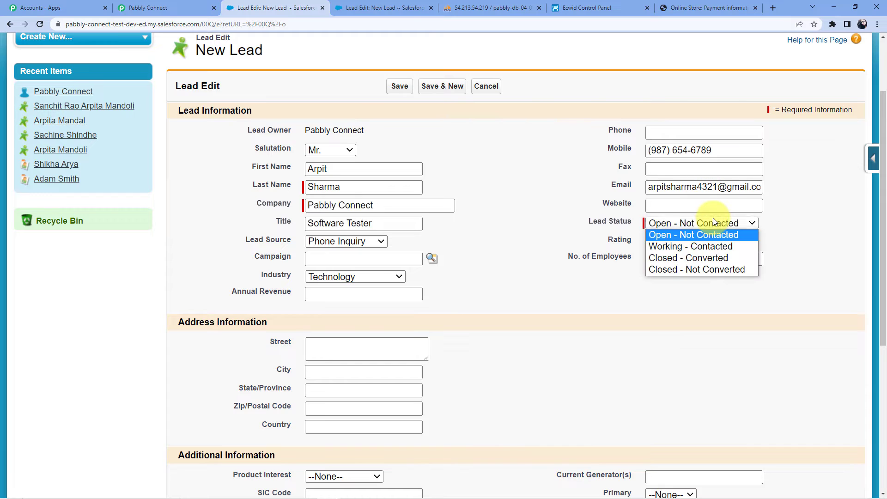
left_click(720, 250)
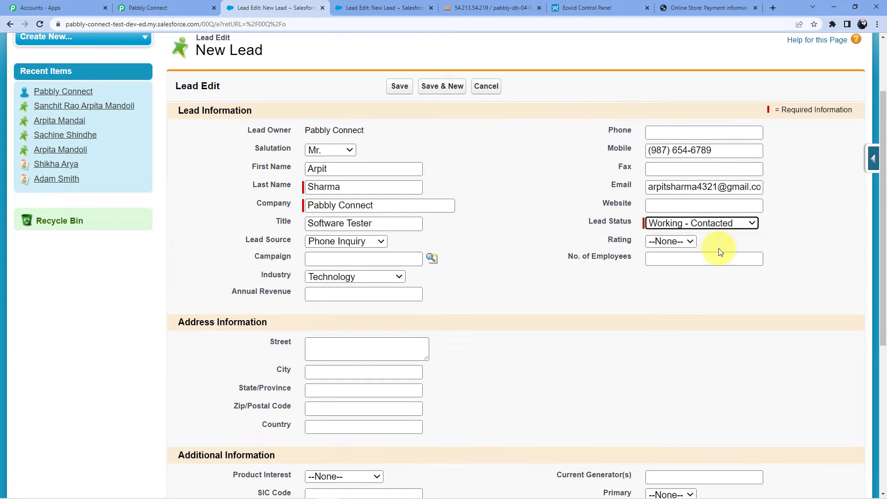
left_click(688, 243)
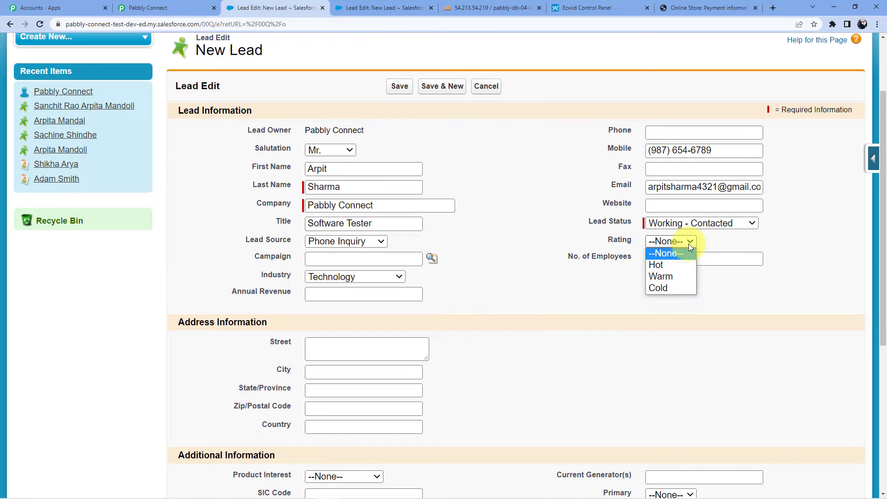
left_click(677, 276)
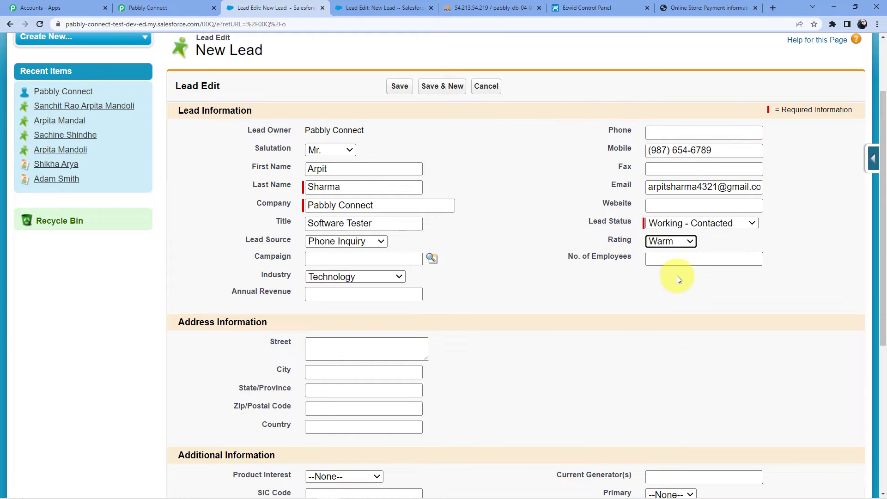
Fill in the lead's street, city, state, postal code and country
scroll(675, 272, "down", 2)
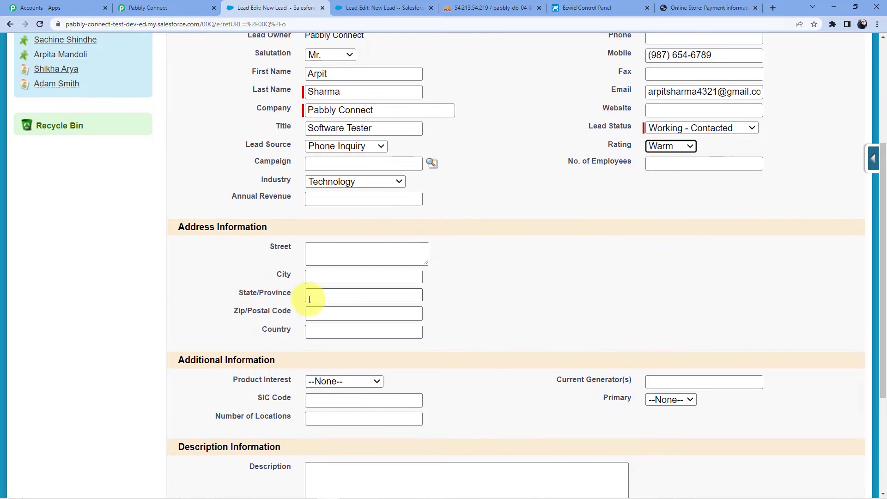
scroll(338, 243, "down", 4)
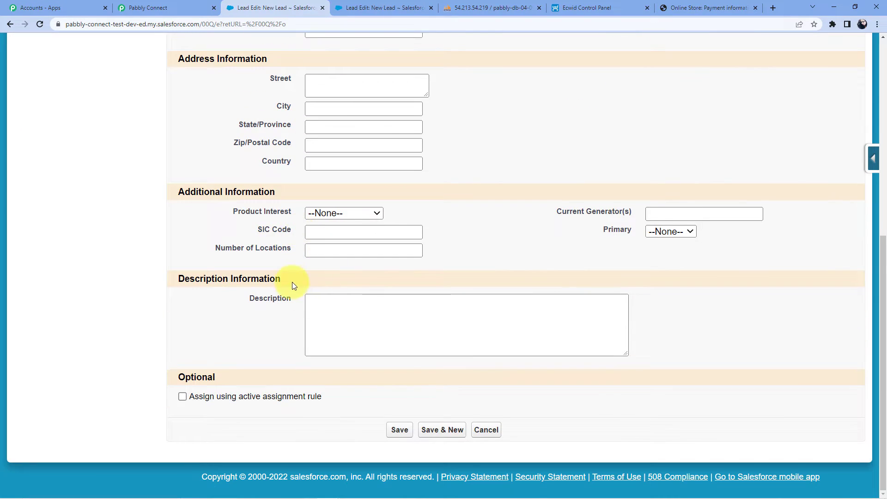
scroll(331, 291, "up", 4)
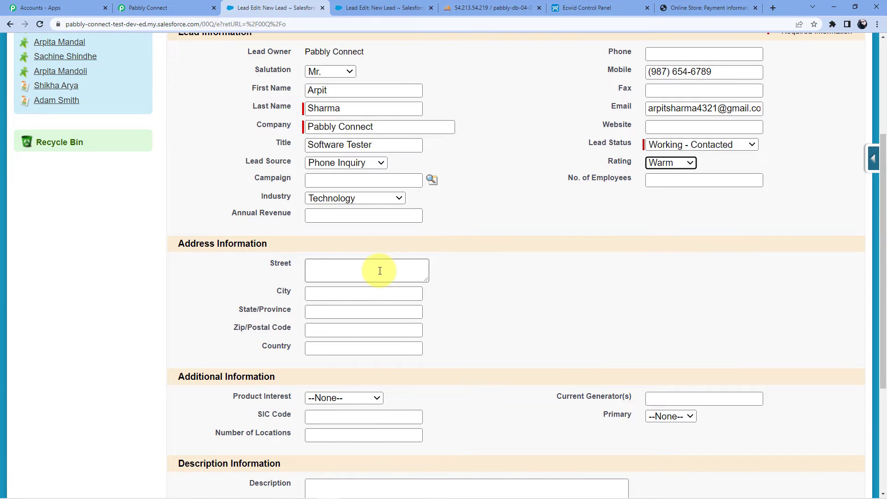
left_click(336, 291)
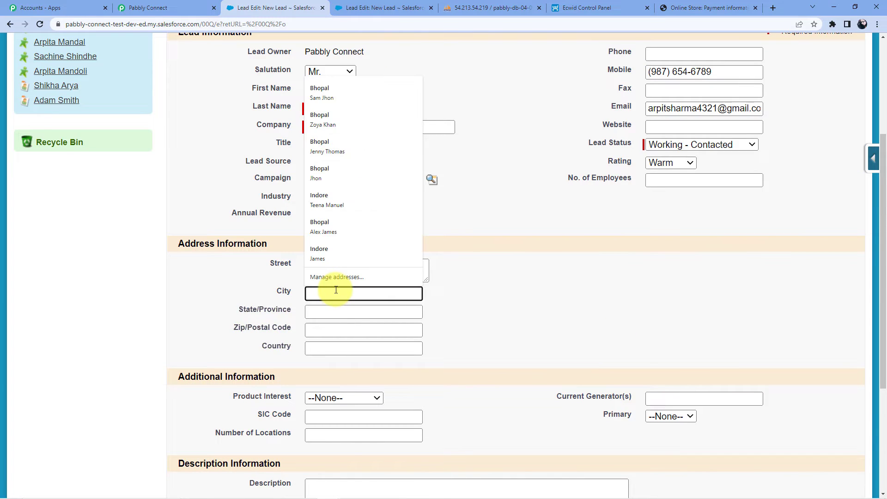
type("Bhopal")
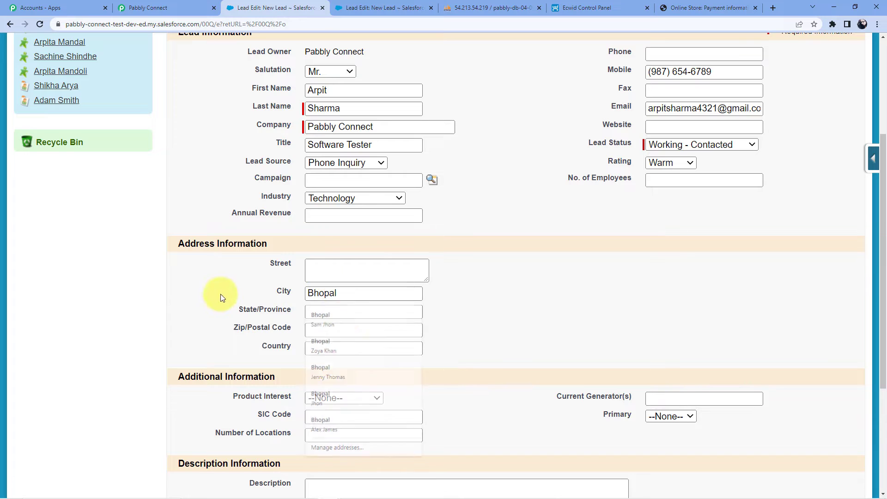
left_click(342, 318)
type("Mad")
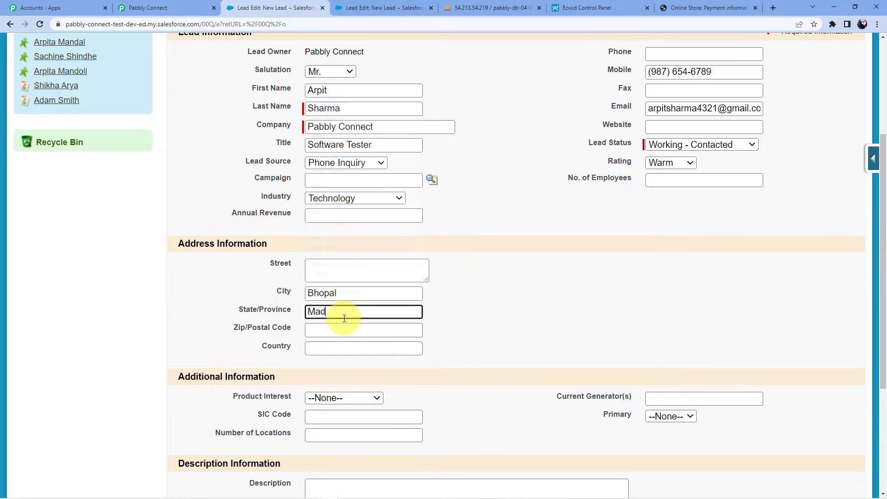
type("hya Pradesh")
left_click(325, 331)
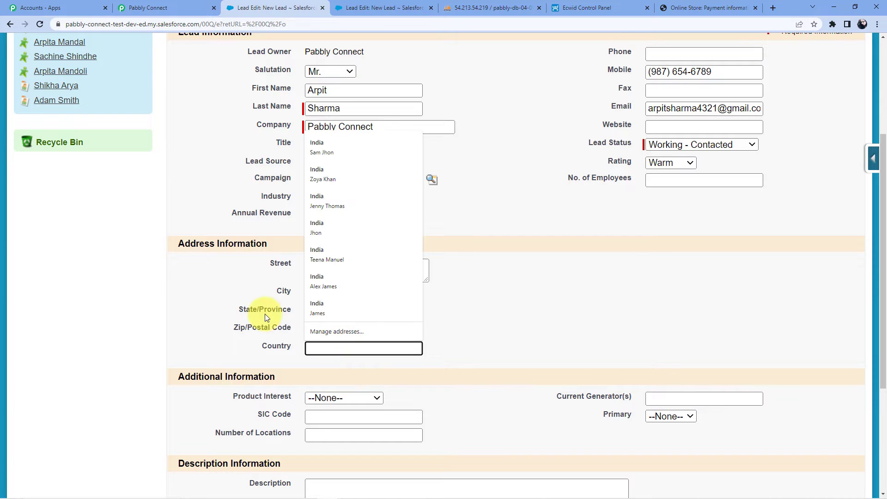
type("46")
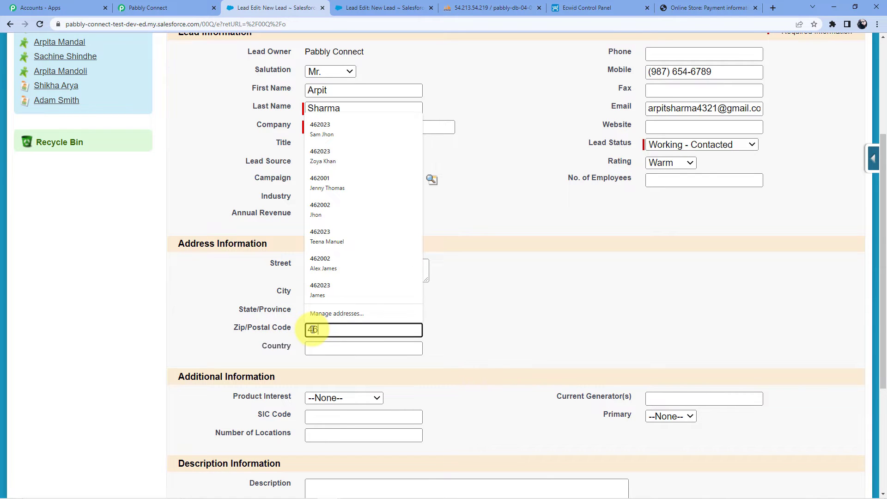
type("2001")
left_click(425, 283)
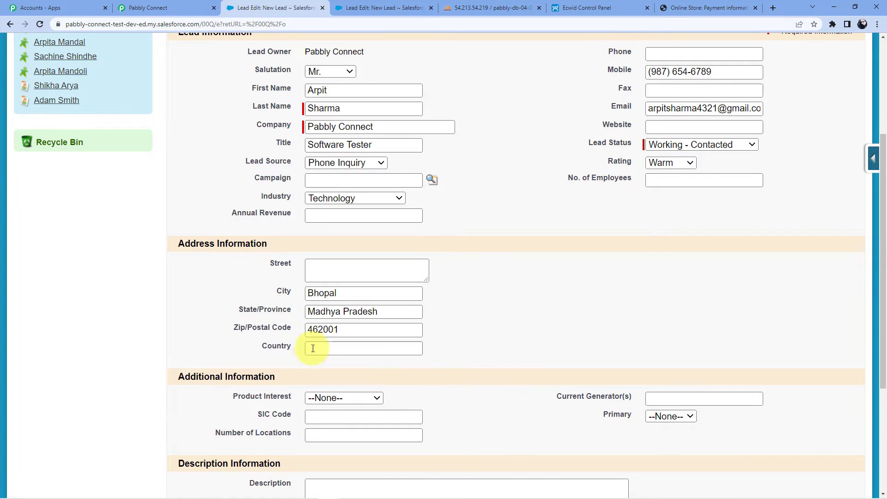
left_click(314, 348)
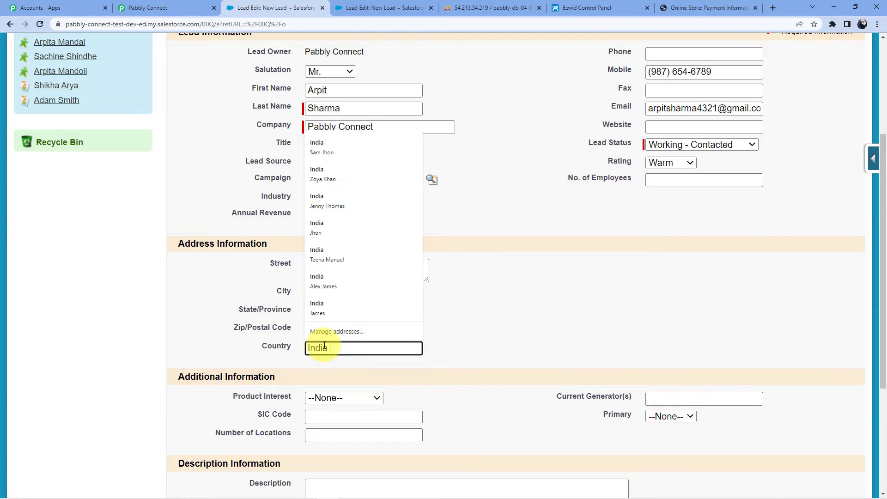
left_click(332, 271)
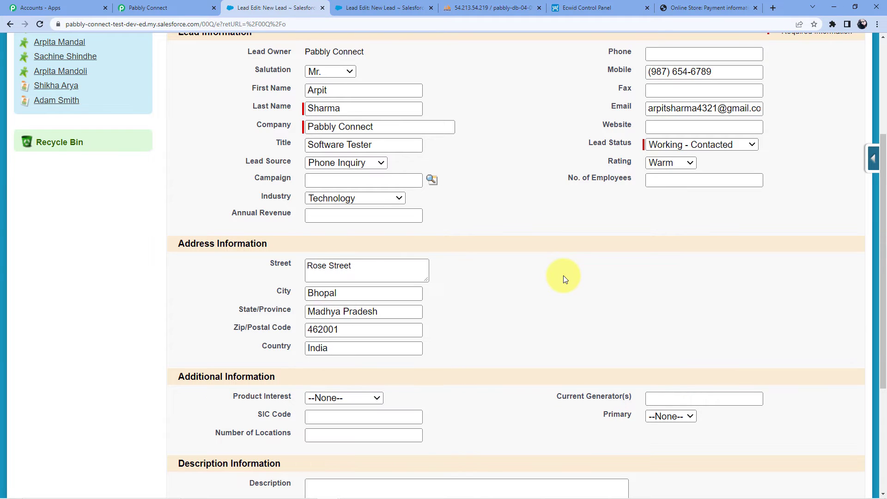
scroll(525, 264, "down", 4)
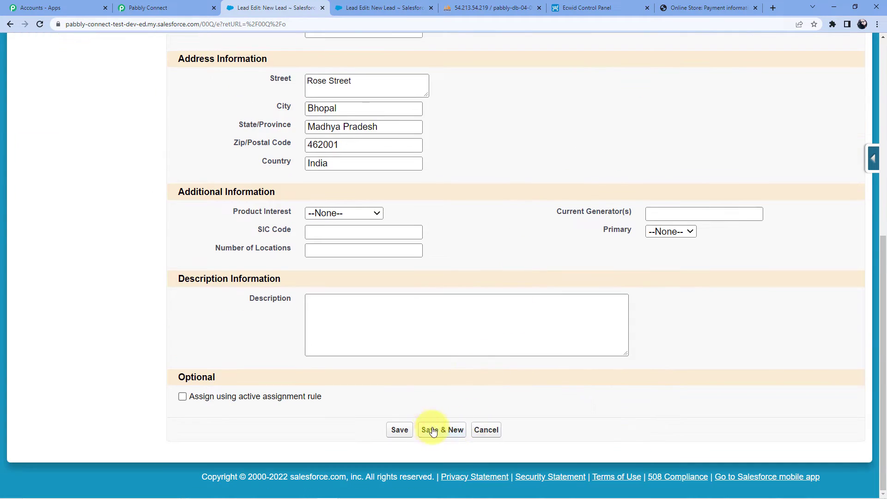
Save the lead, let Chrome keep the address, and review the lead's detail page
left_click(400, 432)
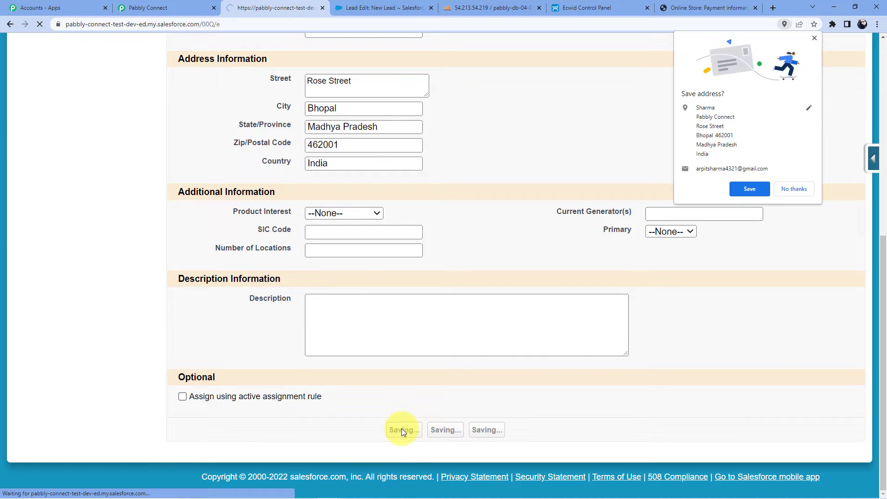
left_click(748, 191)
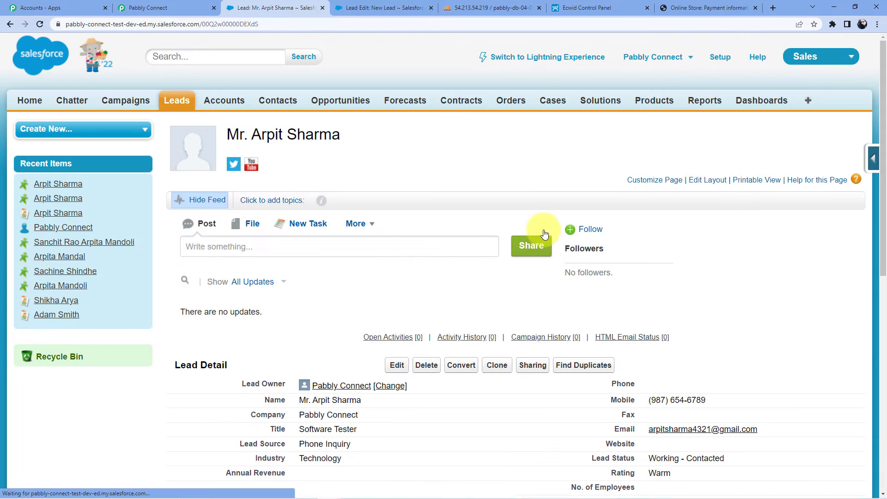
scroll(365, 204, "down", 4)
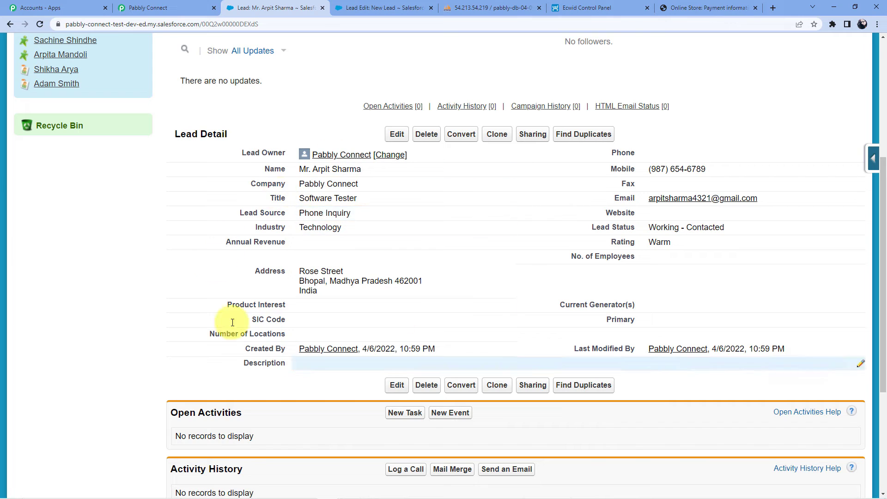
scroll(292, 318, "up", 1)
scroll(292, 318, "up", 5)
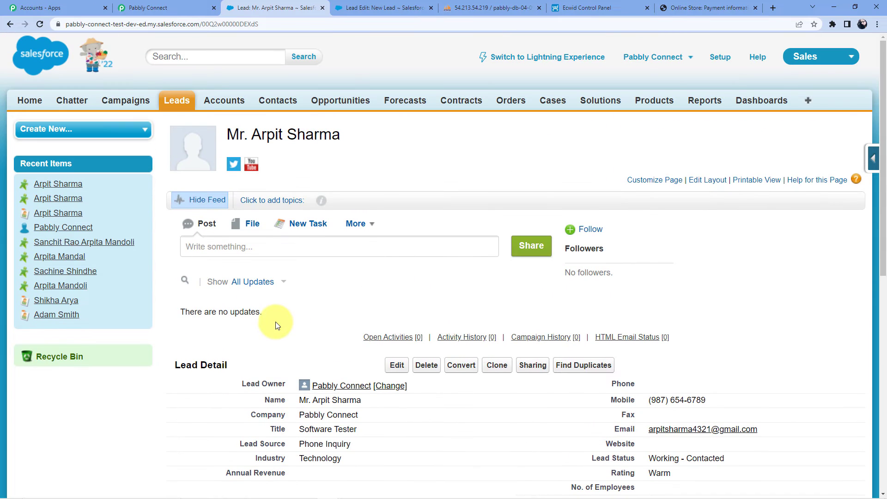
left_click(176, 5)
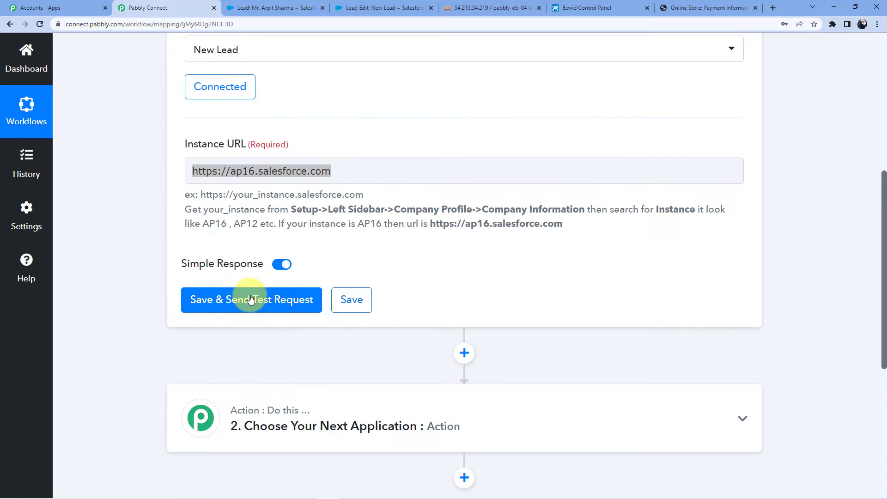
Send the New Lead trigger's test request and review the returned name, title, company, address, mobile and email
left_click(249, 299)
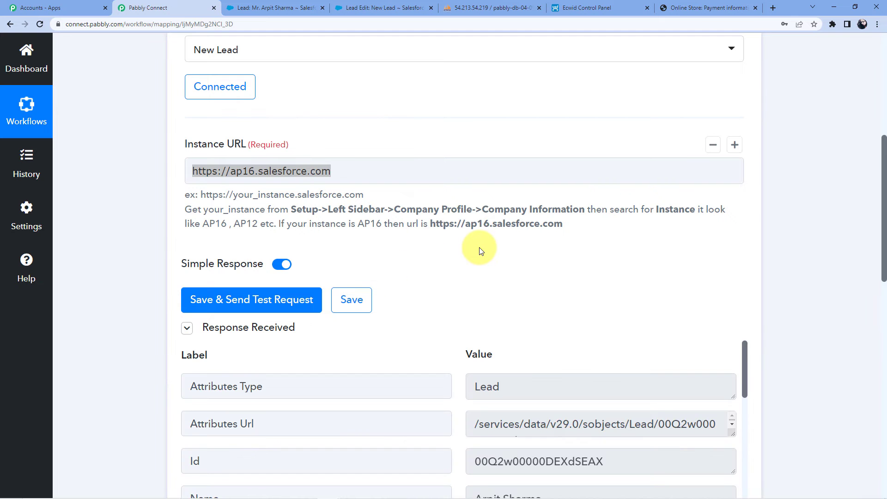
scroll(476, 248, "down", 5)
scroll(806, 224, "down", 4)
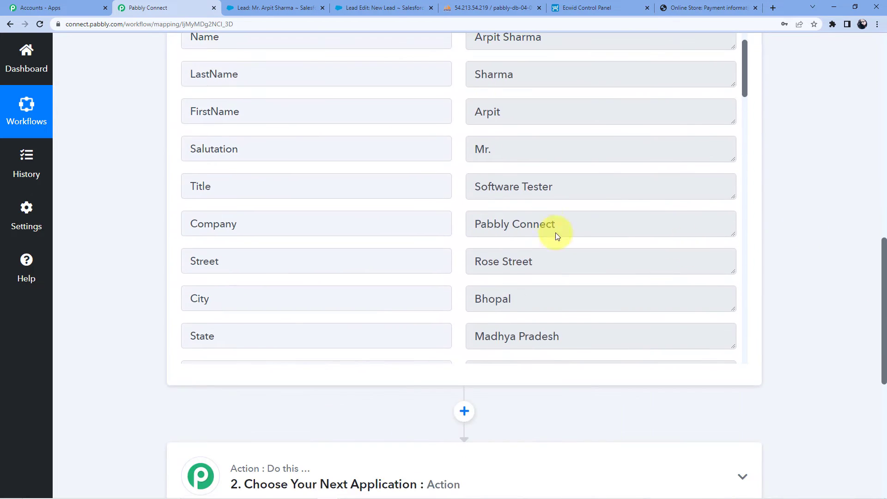
scroll(550, 222, "up", 3)
scroll(531, 211, "up", 2)
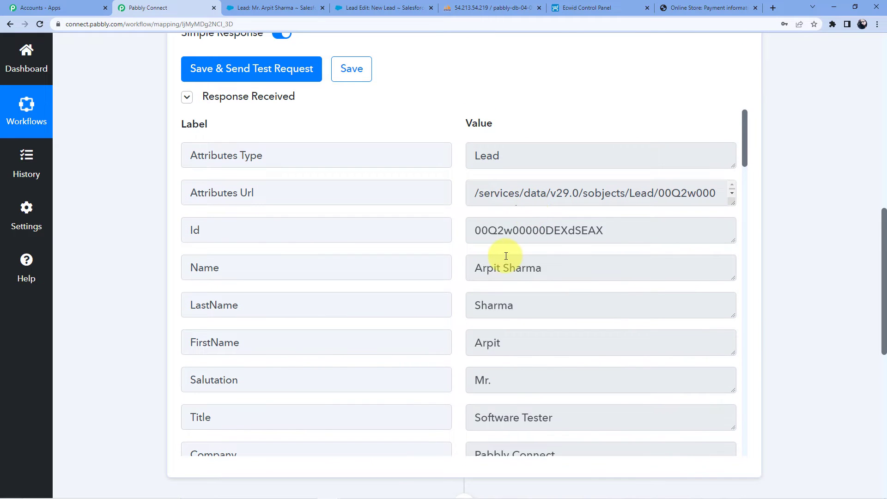
scroll(506, 256, "down", 4)
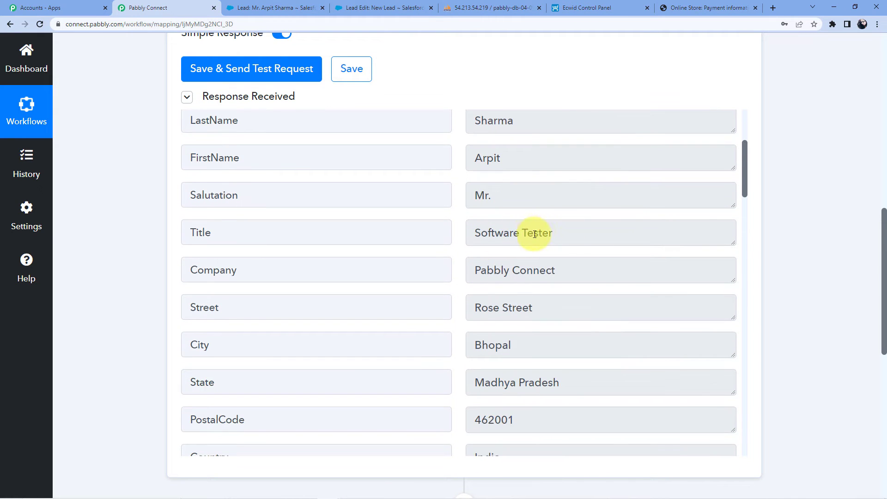
scroll(535, 222, "down", 2)
scroll(506, 254, "down", 4)
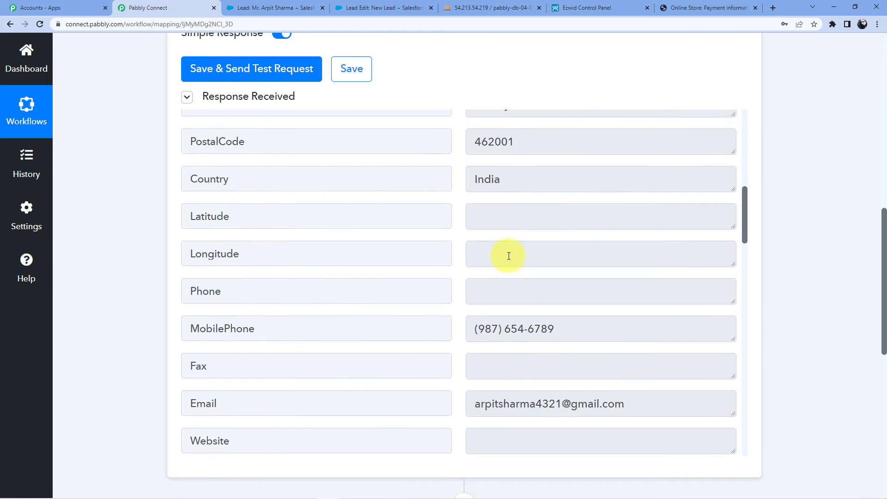
scroll(508, 256, "down", 20)
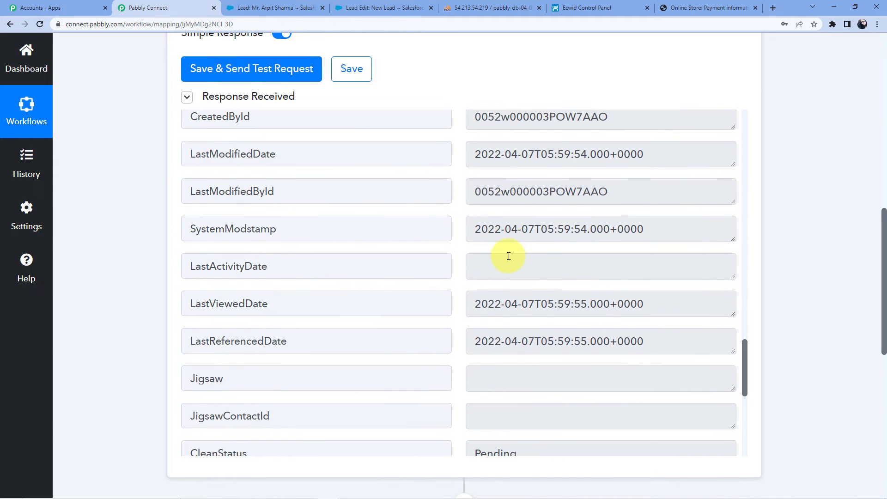
scroll(509, 256, "down", 5)
scroll(505, 269, "down", 3)
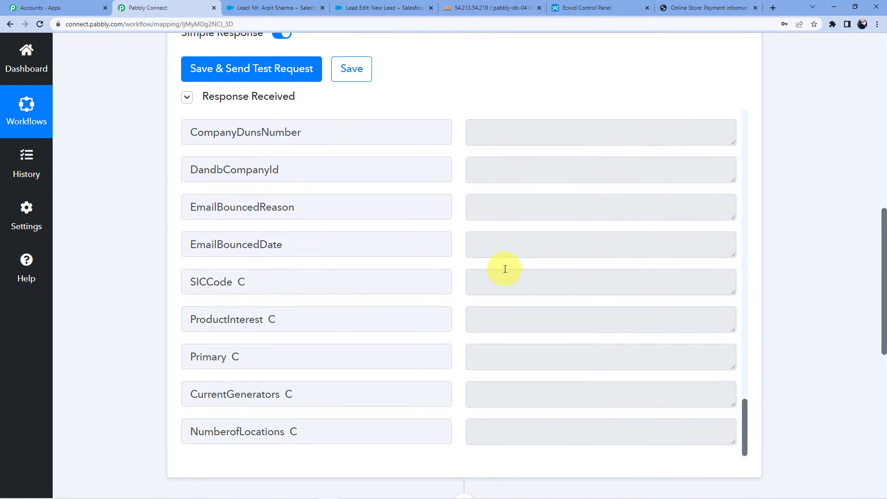
scroll(781, 259, "down", 10)
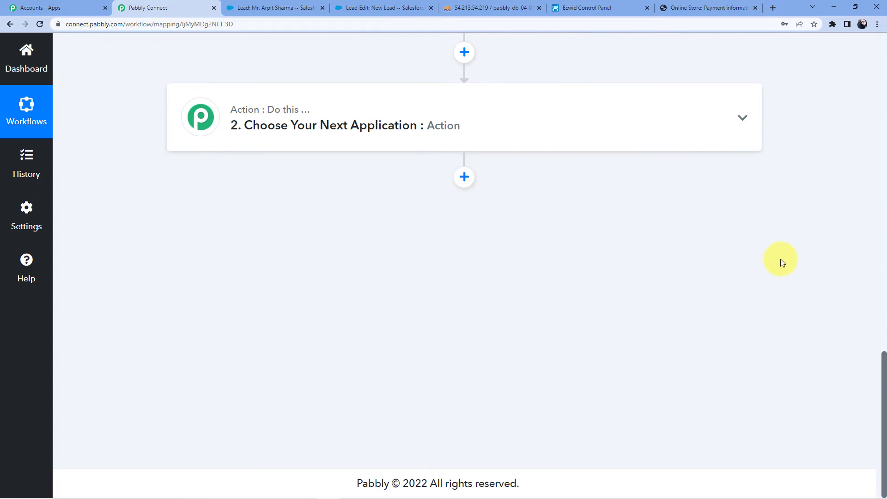
In step 2, search 'My' to pick MySQL and choose Insert Row as the action event
left_click(364, 119)
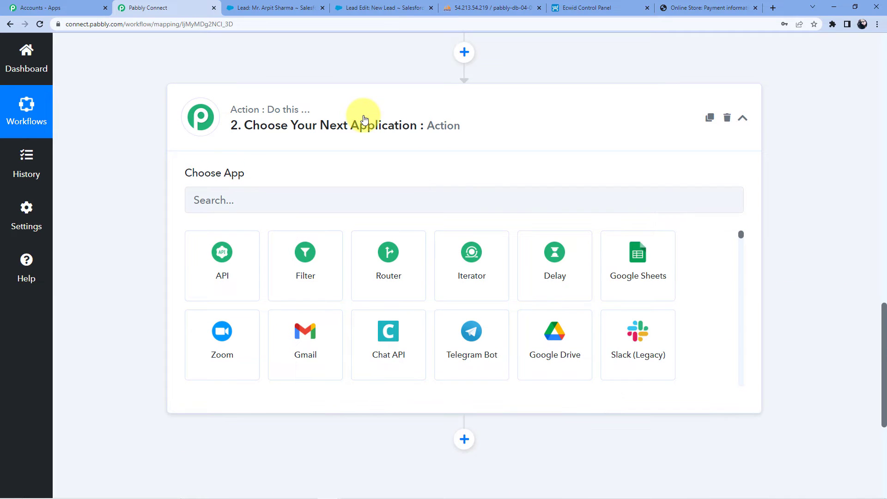
left_click(256, 207)
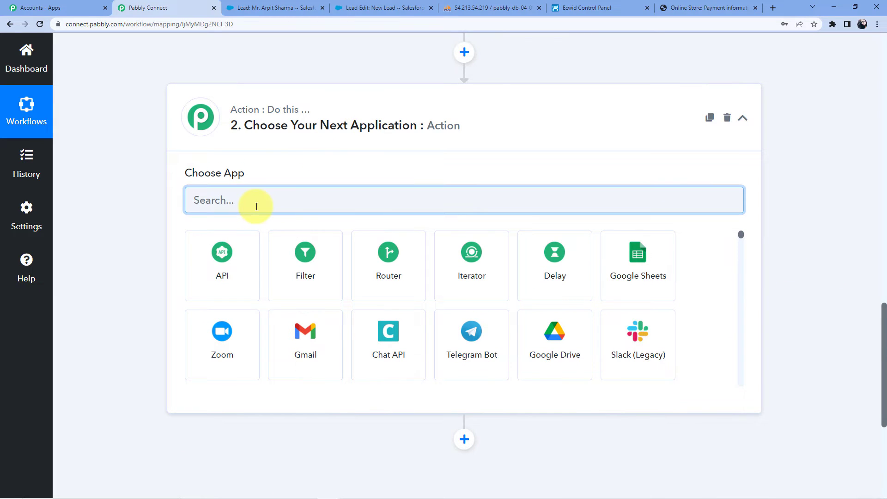
type("My")
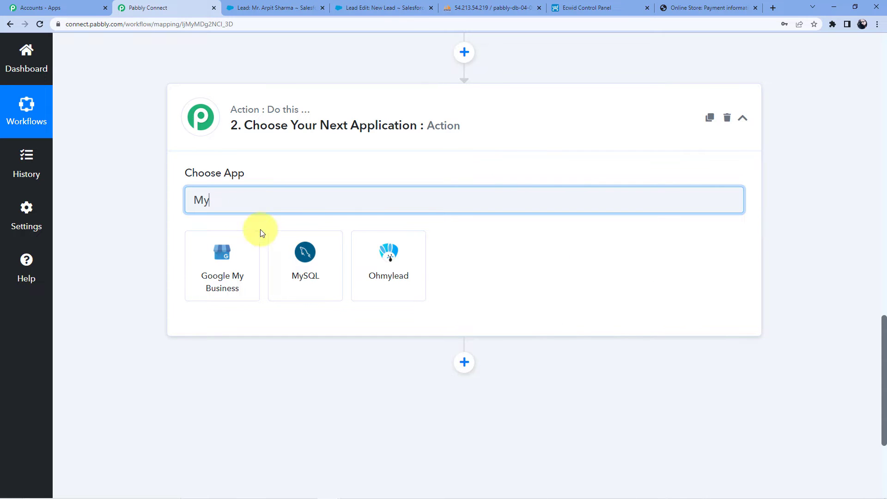
left_click(321, 261)
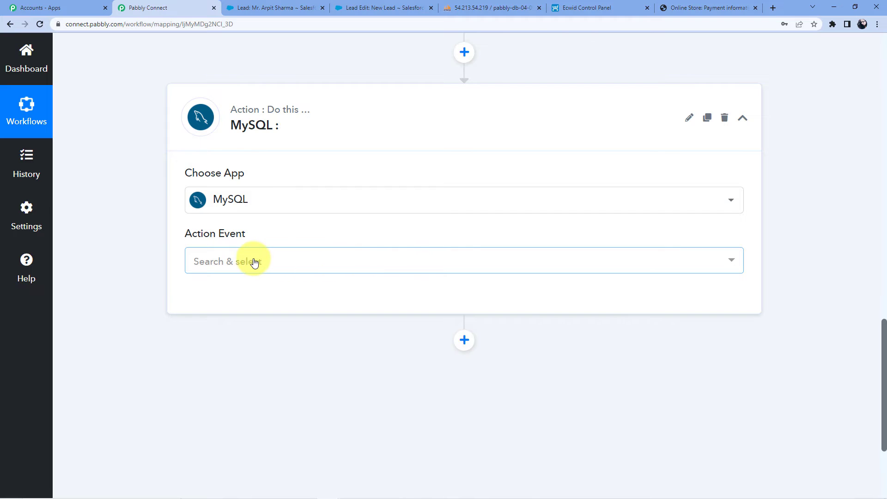
left_click(254, 262)
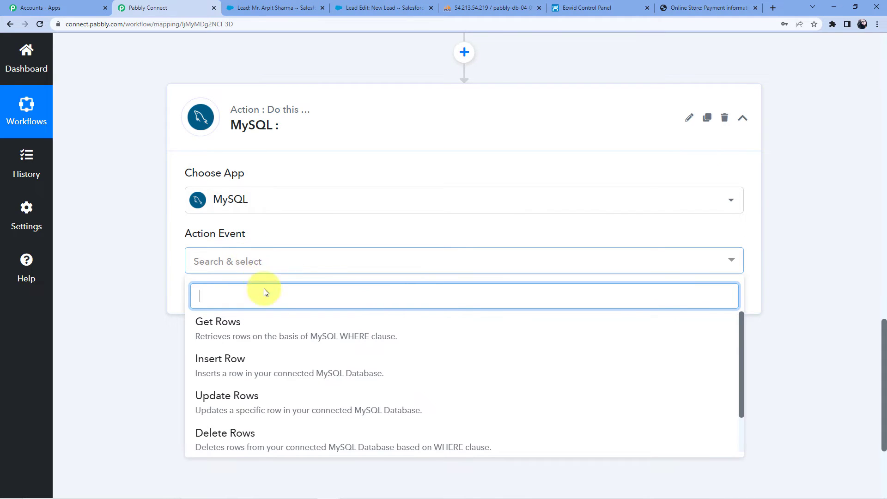
scroll(284, 372, "down", 1)
scroll(259, 397, "up", 1)
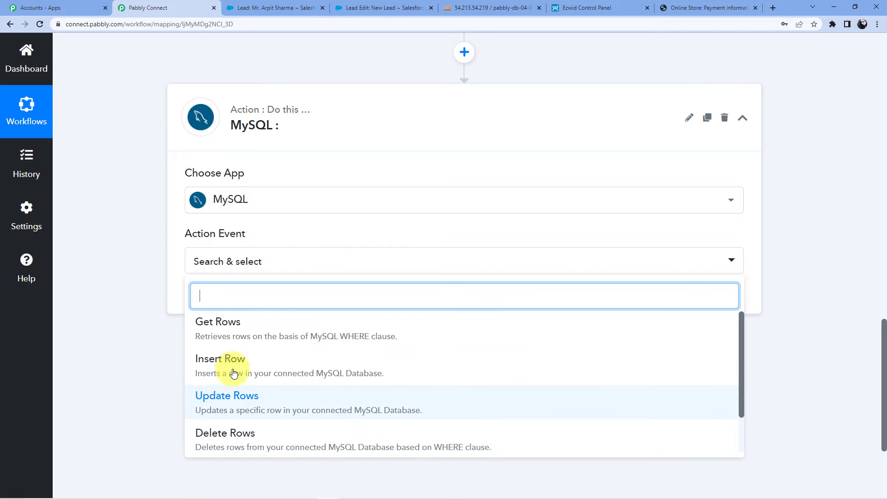
left_click(234, 369)
left_click(214, 299)
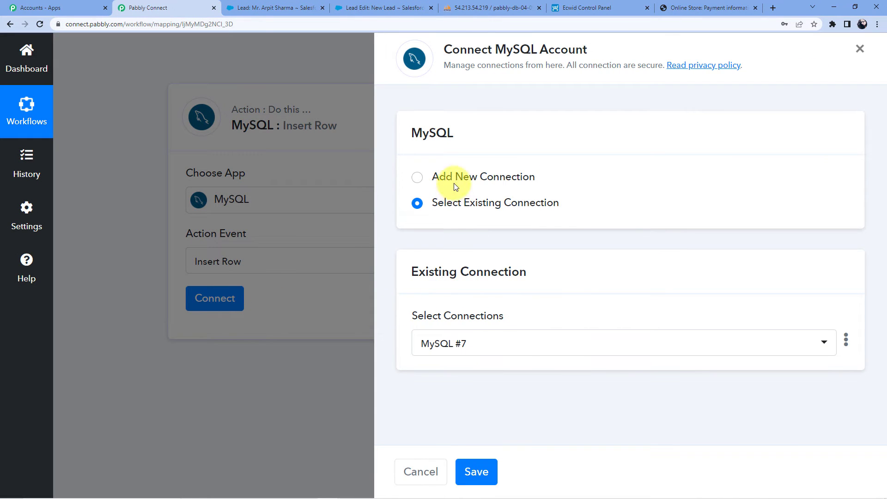
Connect the MySQL step through the existing connection MySQL #7 and save it
left_click(454, 183)
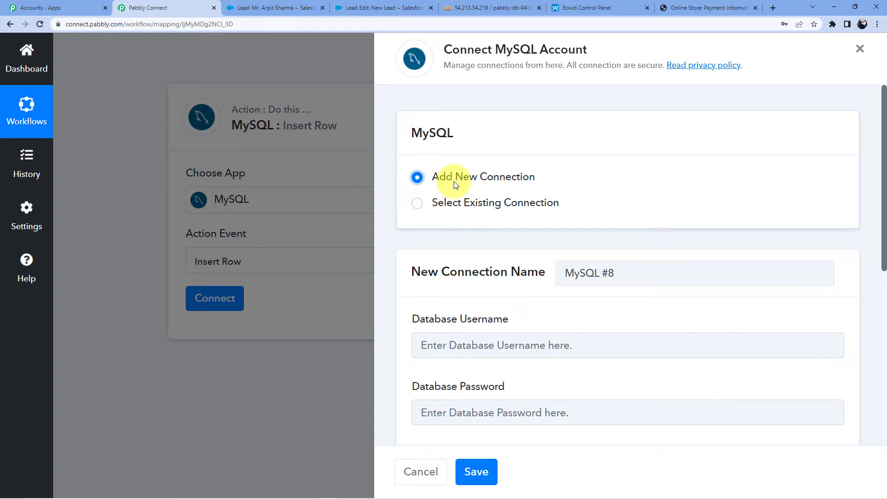
scroll(505, 201, "down", 3)
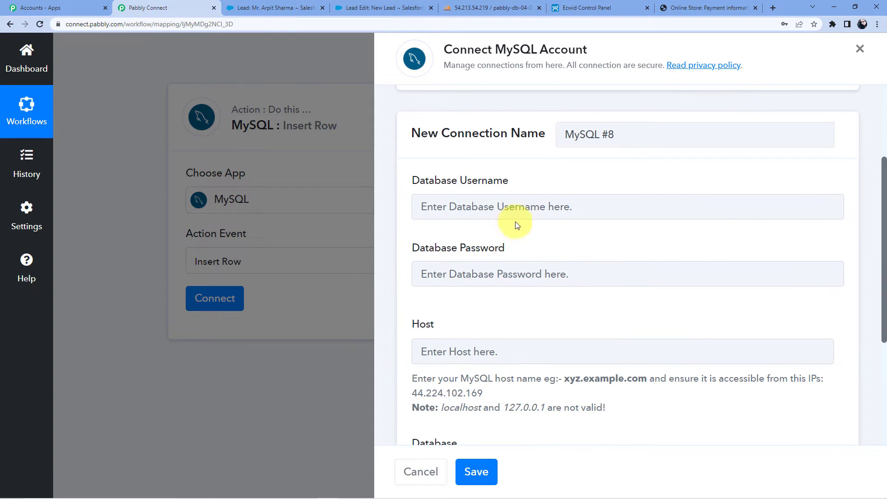
scroll(474, 206, "down", 2)
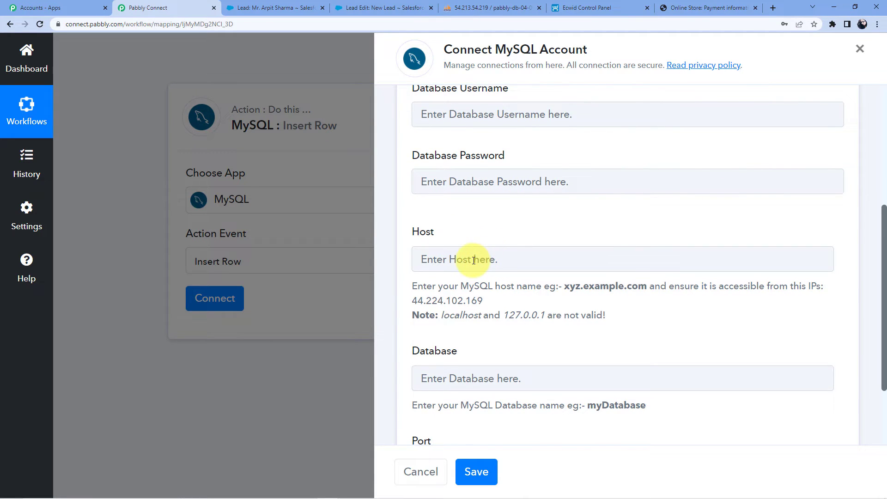
scroll(485, 250, "down", 1)
scroll(471, 214, "down", 1)
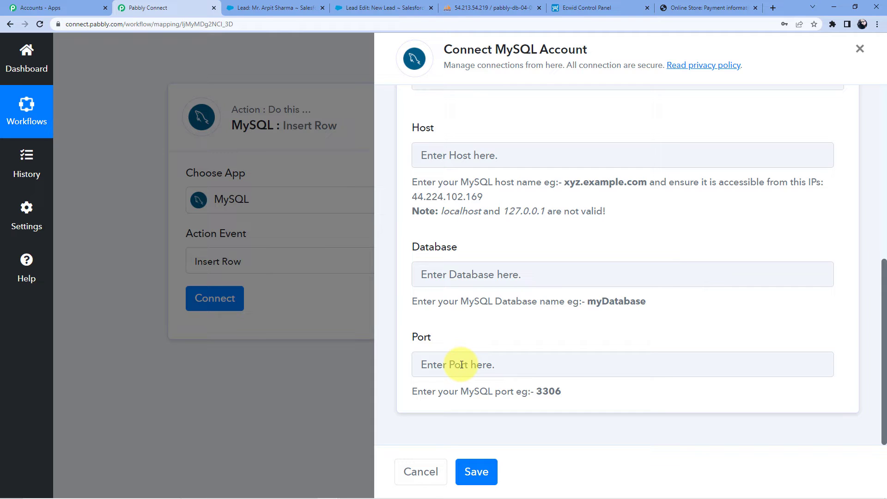
scroll(461, 364, "up", 2)
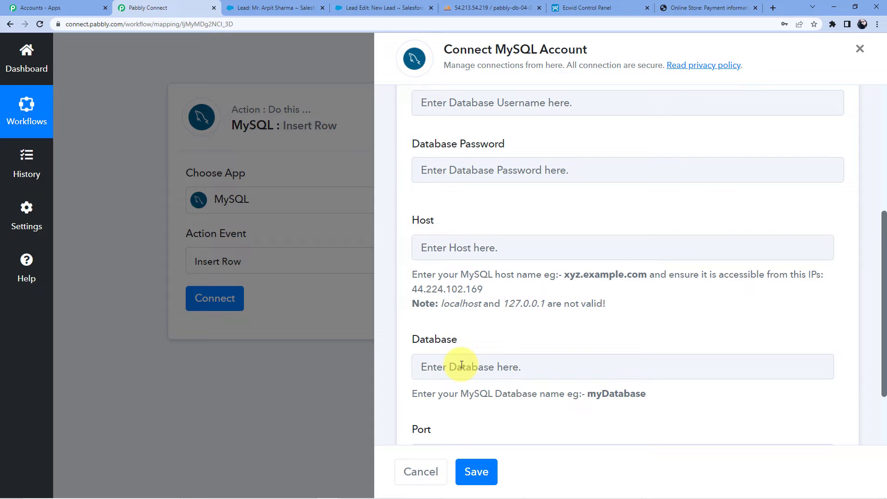
scroll(461, 365, "up", 4)
scroll(485, 352, "down", 4)
scroll(489, 356, "up", 1)
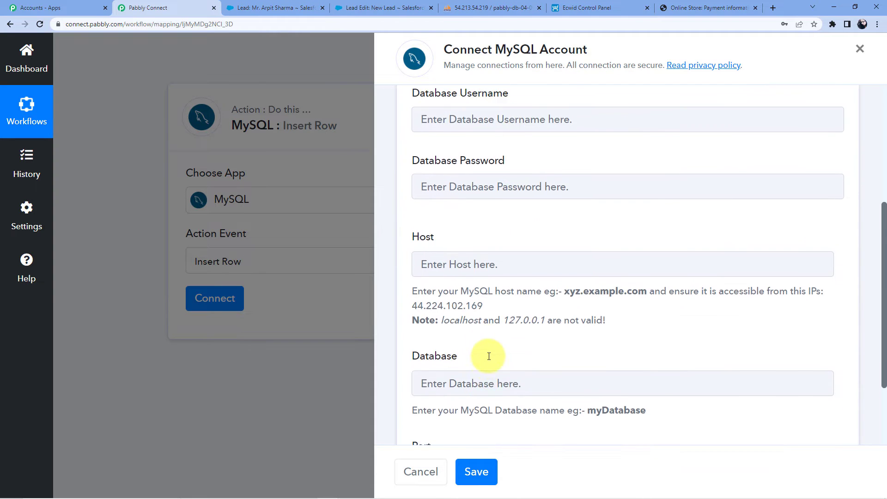
scroll(489, 356, "up", 4)
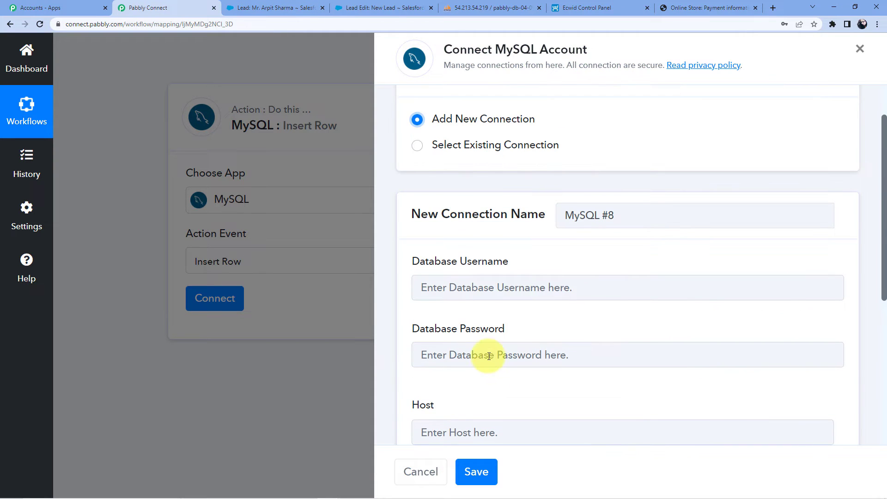
left_click(457, 146)
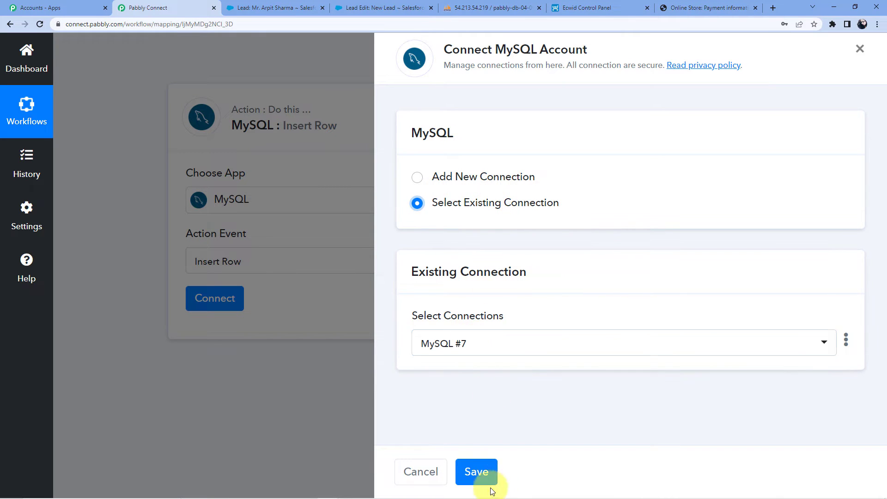
left_click(478, 472)
scroll(463, 418, "down", 4)
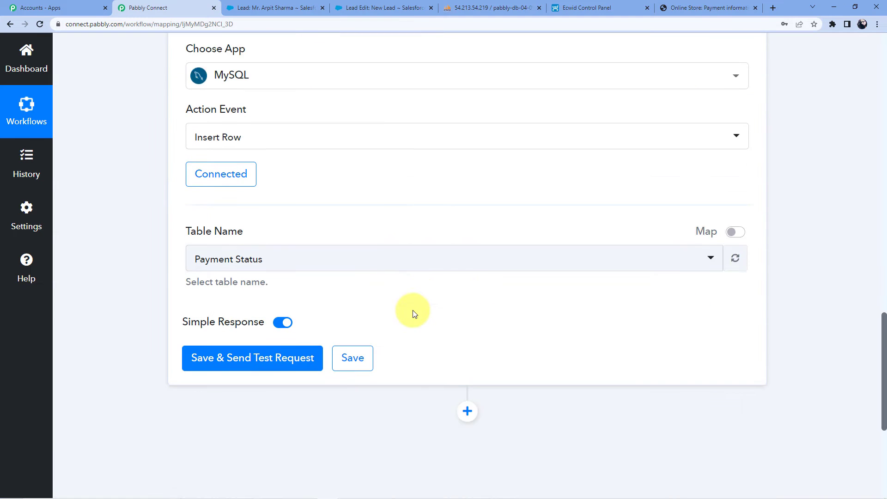
Bring up the Table Name list, then check the Salesforce lead tabs, ending on the new-lead edit page
left_click(241, 196)
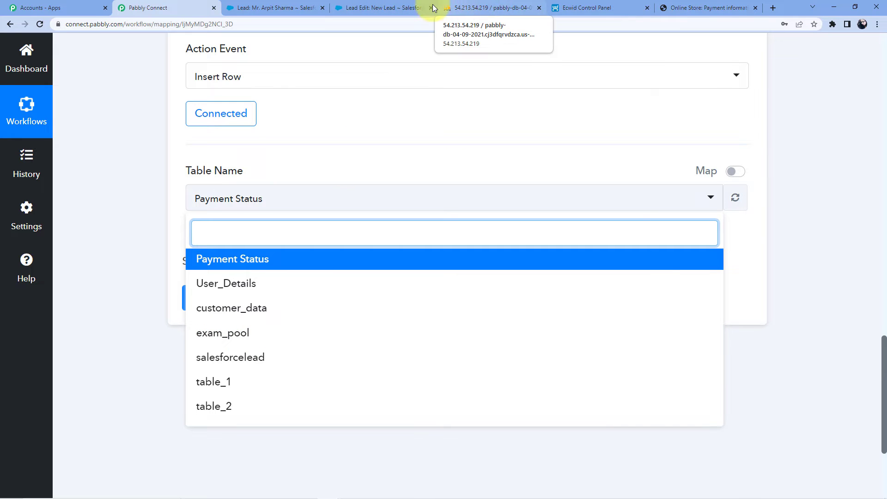
left_click(383, 7)
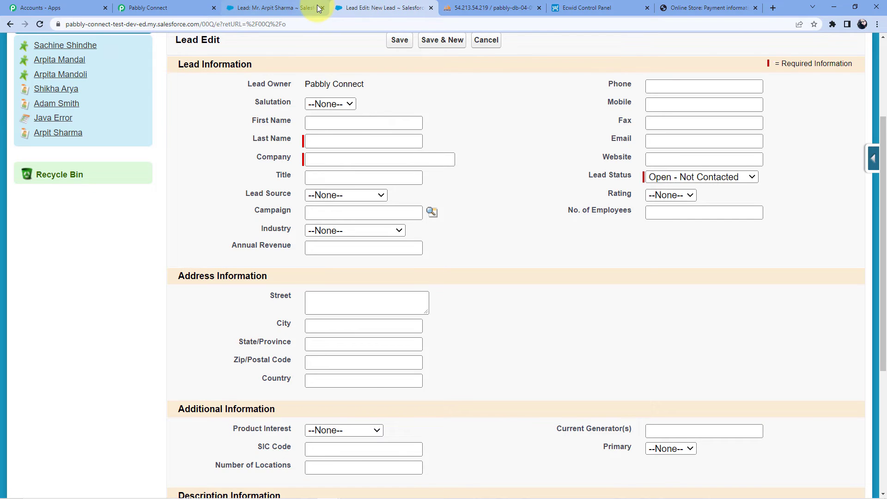
left_click(305, 8)
left_click(365, 8)
Close the Salesforce lead-edit tab, confirm the salesforcelead table in phpMyAdmin, and return to Pabbly Connect
left_click(431, 8)
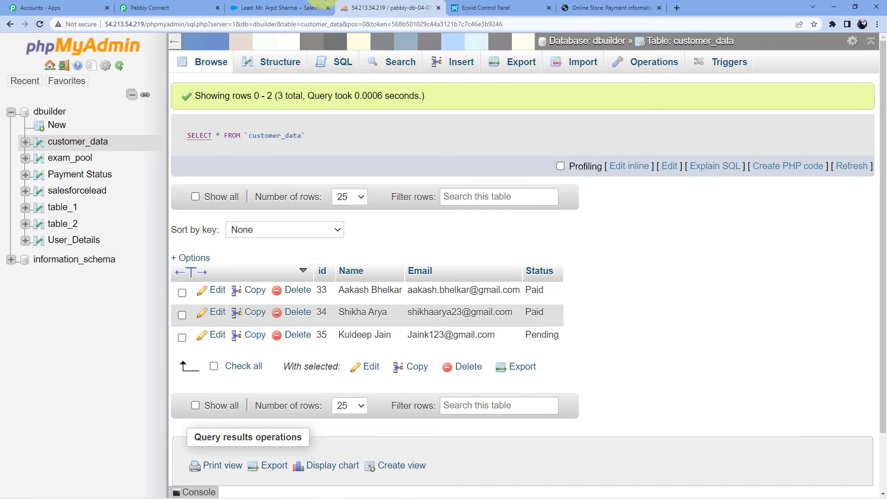
left_click(168, 5)
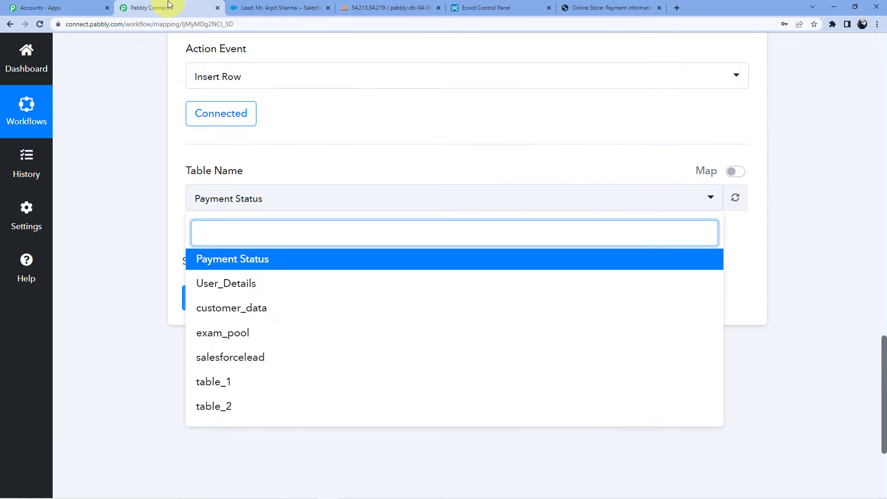
Choose salesforcelead as the target table and map the lead's Id into the Id column
left_click(248, 363)
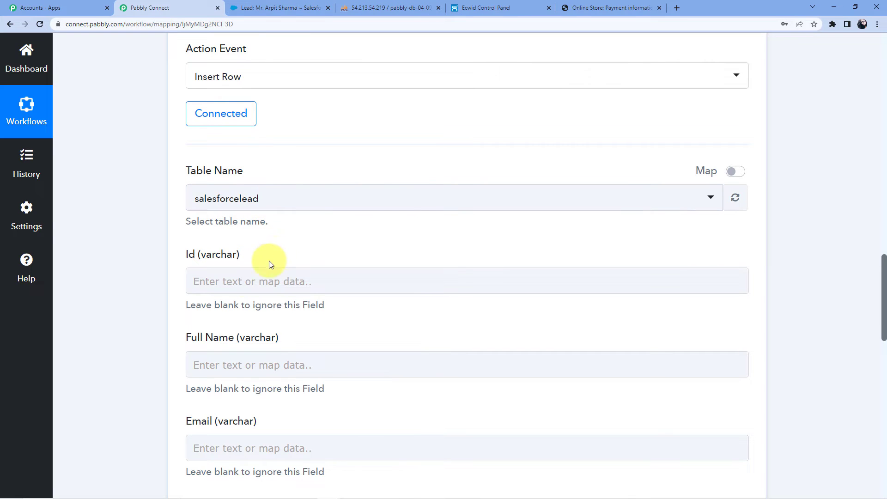
scroll(245, 277, "down", 3)
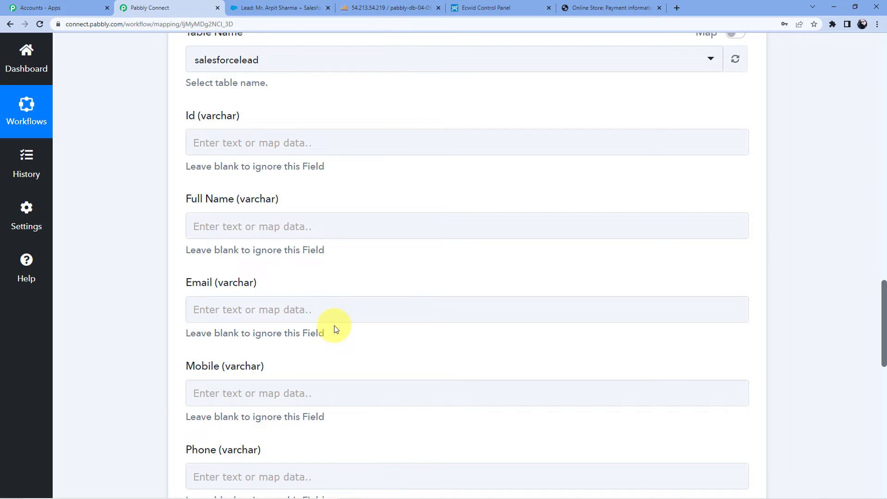
scroll(336, 329, "up", 15)
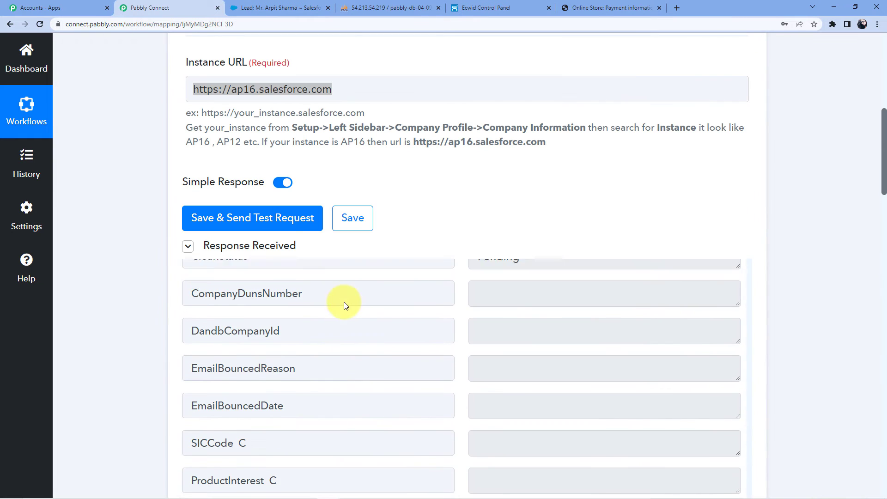
scroll(342, 317, "up", 20)
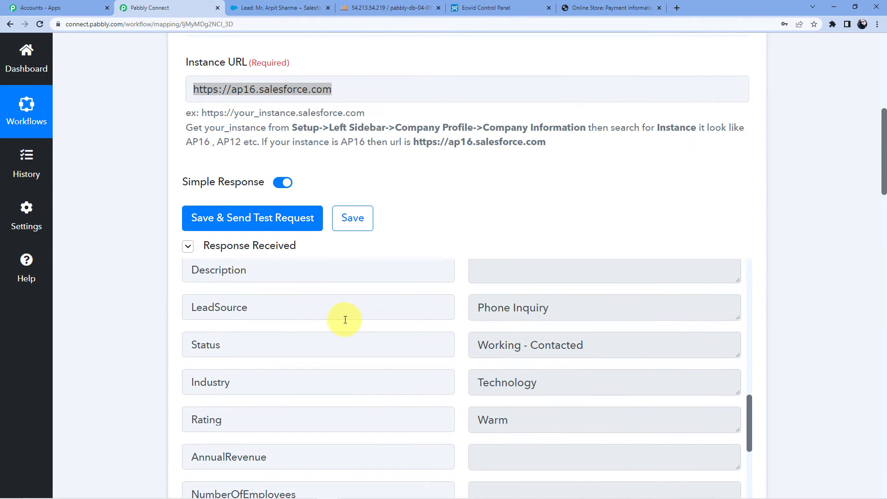
scroll(107, 301, "down", 15)
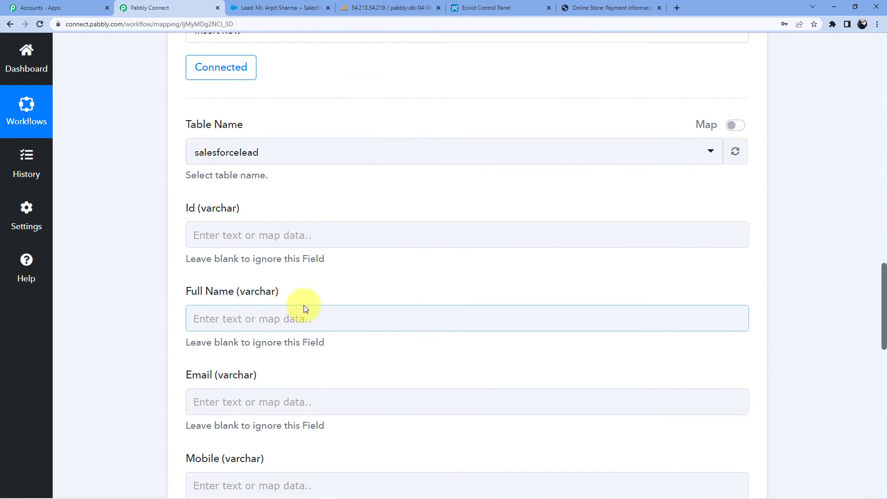
left_click(226, 233)
left_click(257, 339)
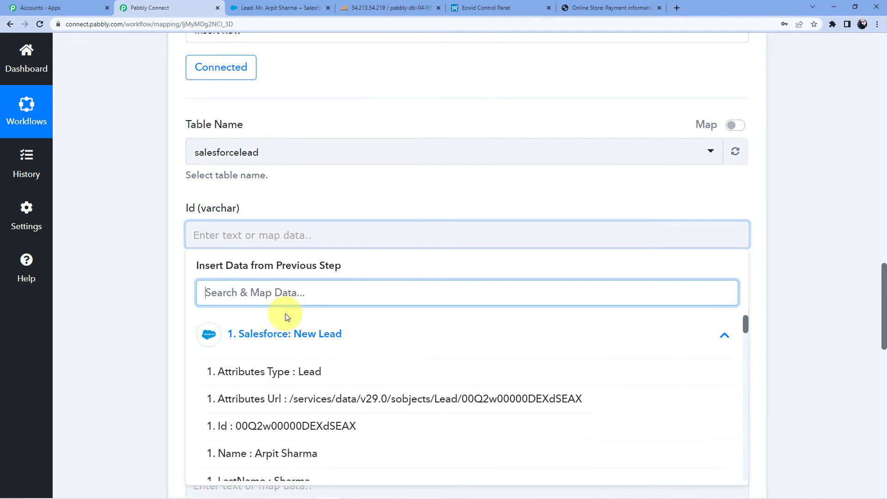
scroll(287, 296, "down", 3)
left_click(210, 287)
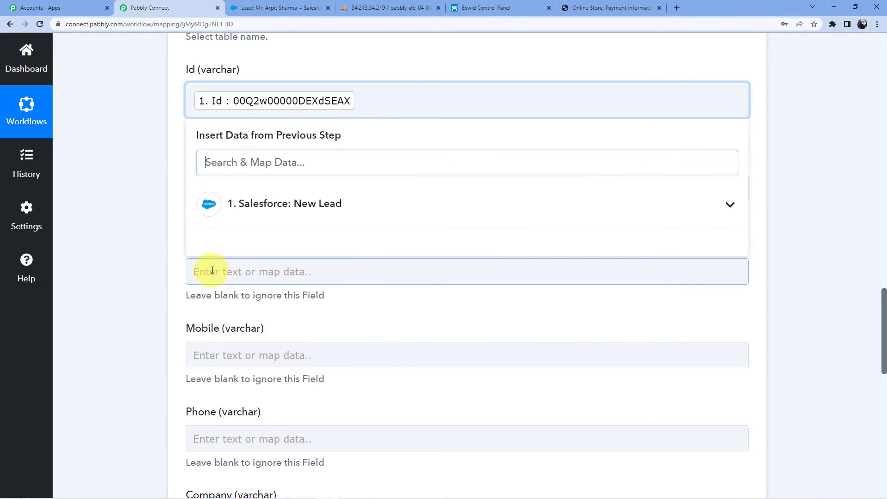
Map the lead's Name into Full Name and its Email into the Email column
left_click(241, 181)
scroll(241, 182, "down", 2)
left_click(254, 202)
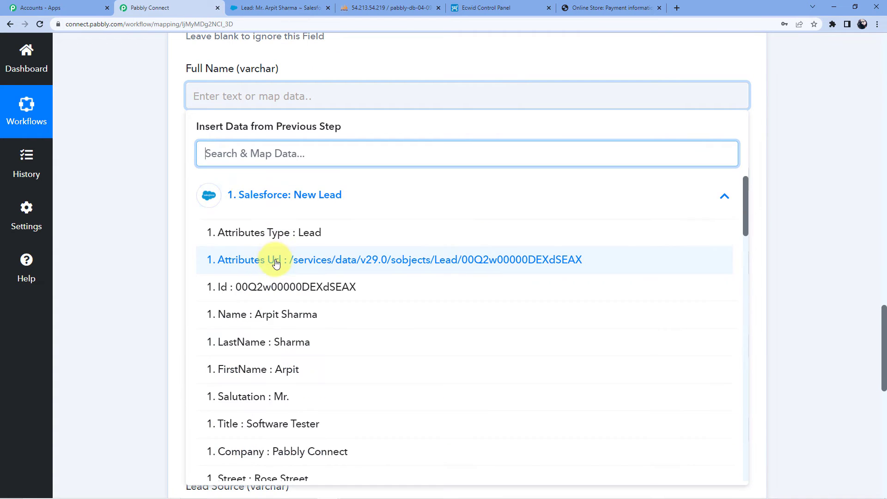
scroll(220, 255, "down", 3)
scroll(240, 208, "up", 1)
left_click(292, 233)
left_click(237, 188)
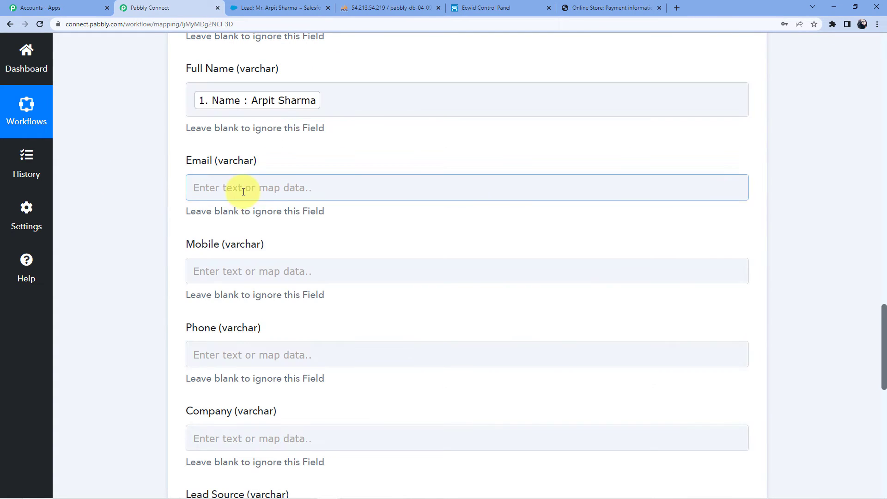
scroll(245, 198, "down", 2)
left_click(259, 200)
scroll(261, 200, "down", 10)
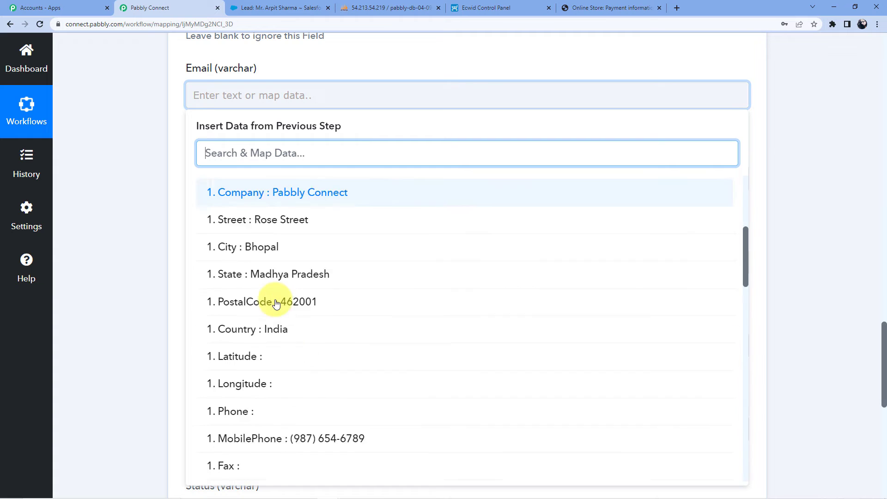
left_click(322, 290)
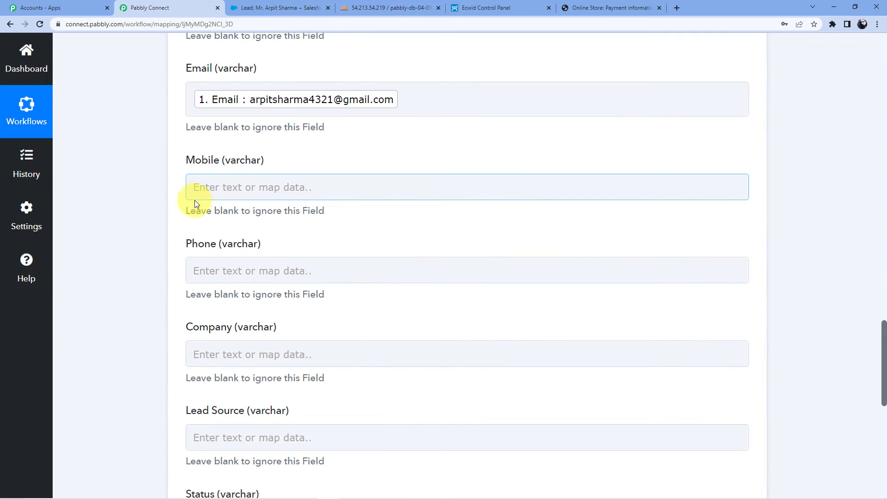
Map the lead's MobilePhone into Mobile and its Company into the Company column
left_click(207, 188)
left_click(277, 275)
scroll(291, 295, "down", 6)
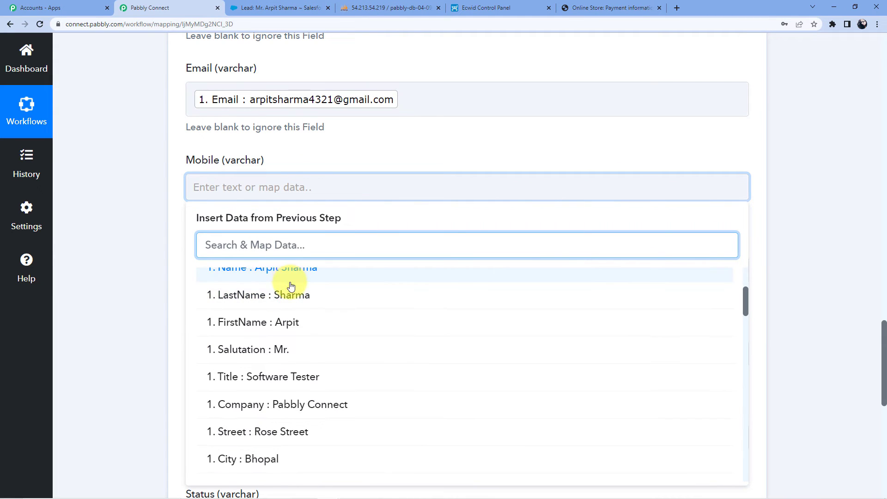
scroll(305, 326, "down", 4)
left_click(231, 280)
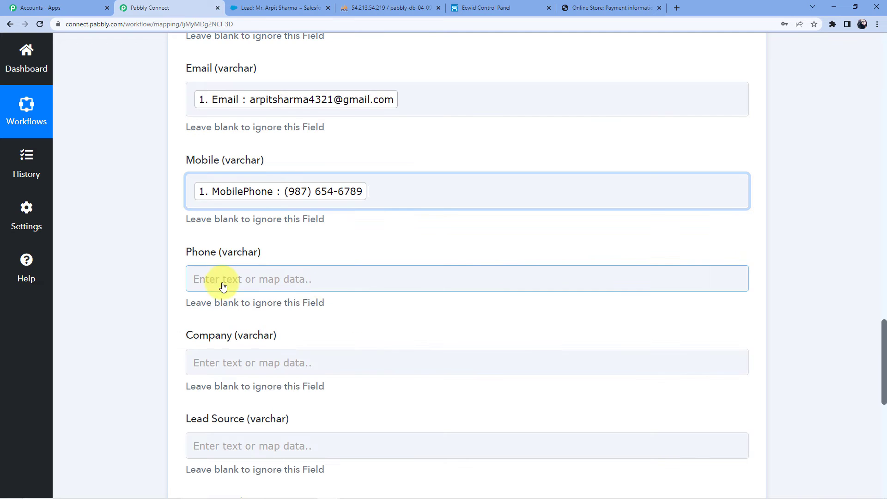
scroll(223, 151, "down", 3)
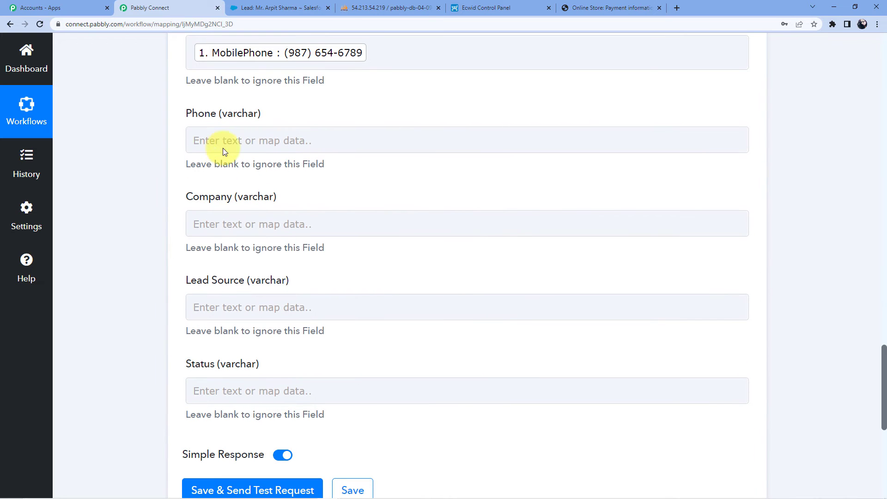
left_click(208, 219)
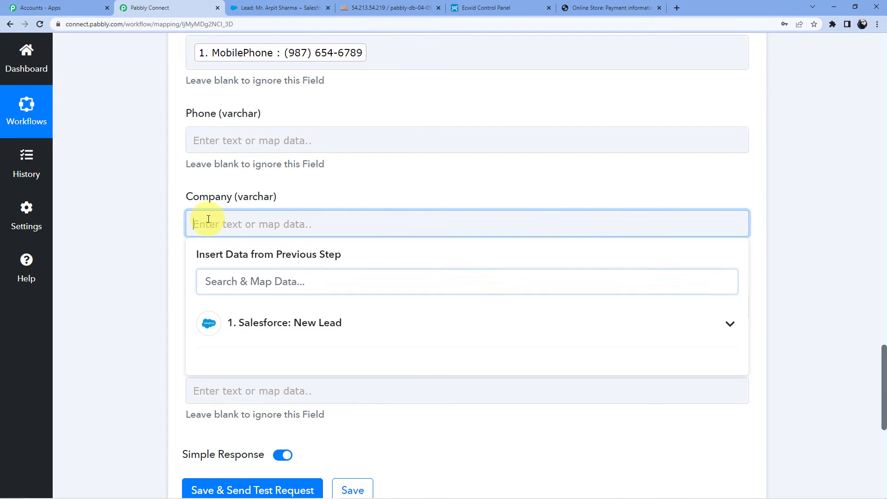
left_click(270, 324)
scroll(311, 350, "down", 5)
scroll(312, 342, "up", 1)
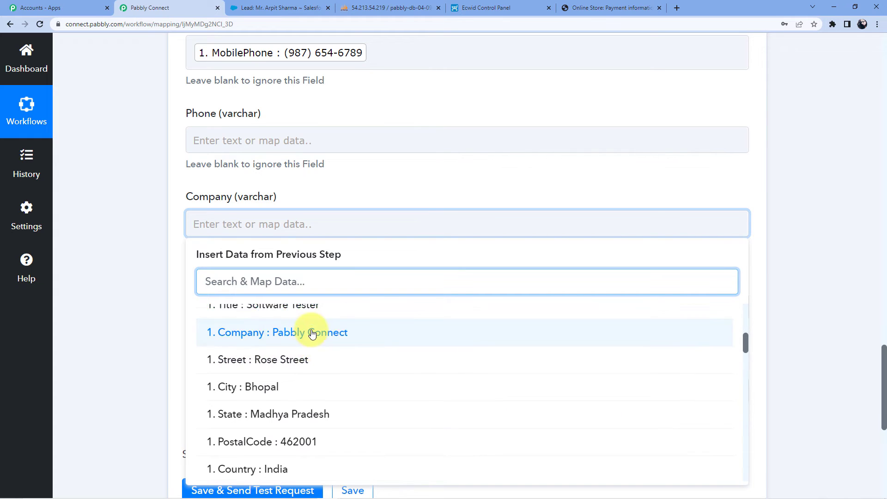
left_click(317, 333)
Map the lead's LeadSource (Phone Inquiry) into the Lead Source column
scroll(224, 148, "down", 3)
left_click(228, 175)
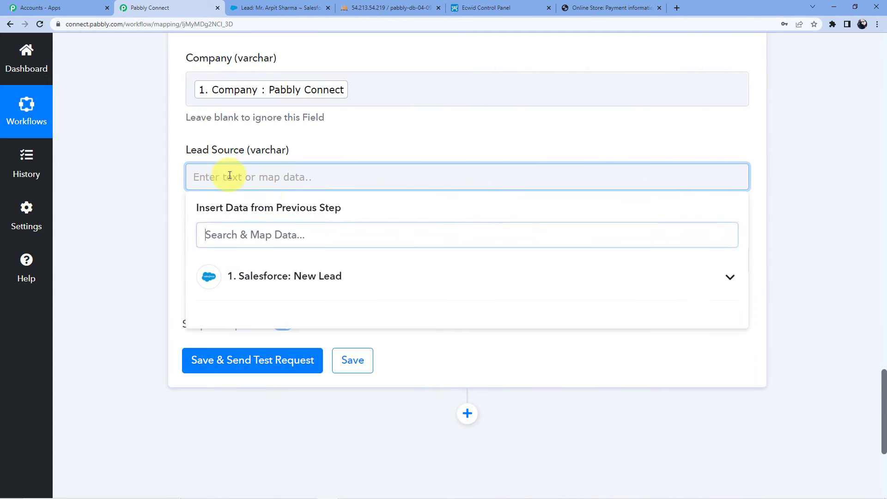
scroll(273, 217, "down", 1)
left_click(272, 217)
scroll(292, 282, "down", 4)
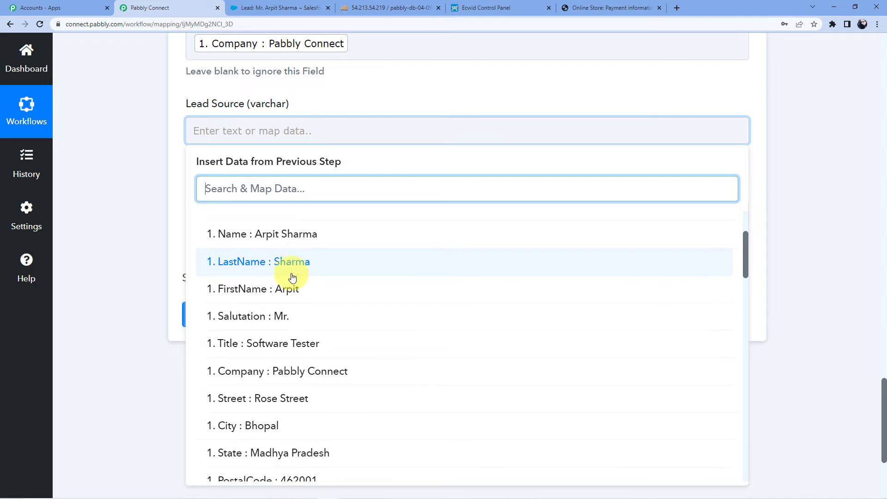
scroll(292, 276, "down", 8)
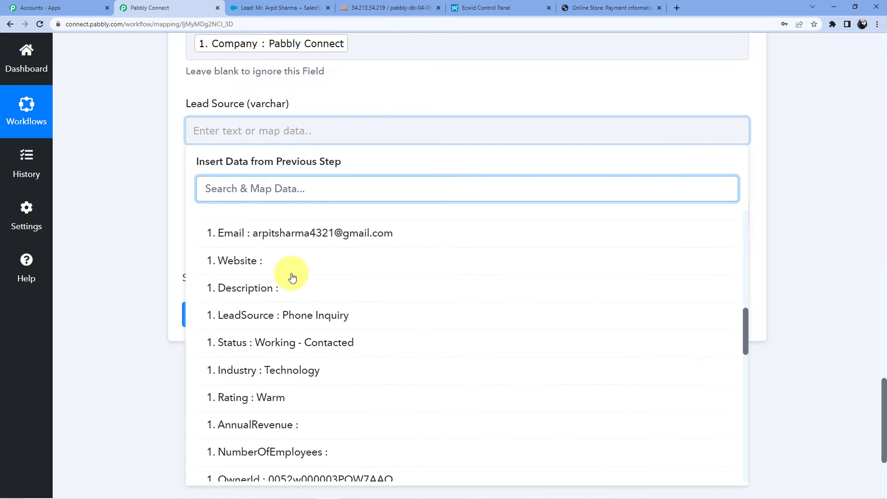
left_click(283, 224)
left_click(128, 230)
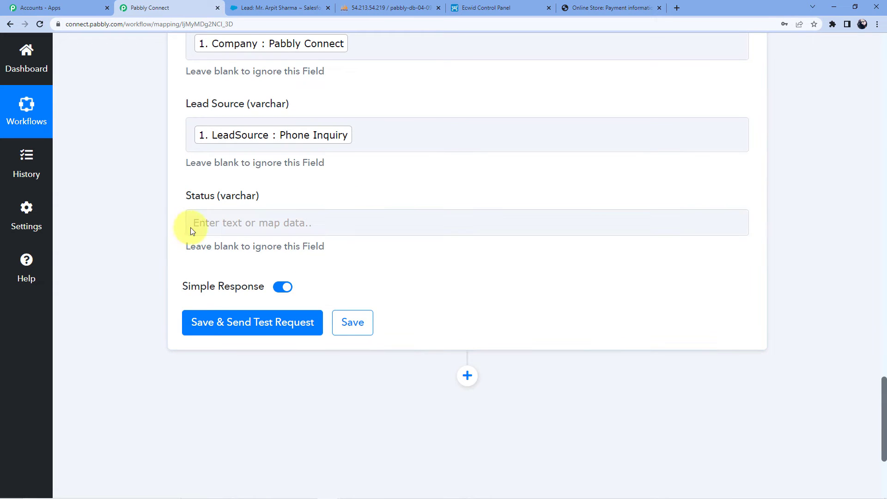
Map the lead's Status, Working - Contacted, into the Status column
left_click(254, 224)
scroll(258, 227, "down", 2)
left_click(263, 229)
scroll(297, 342, "down", 15)
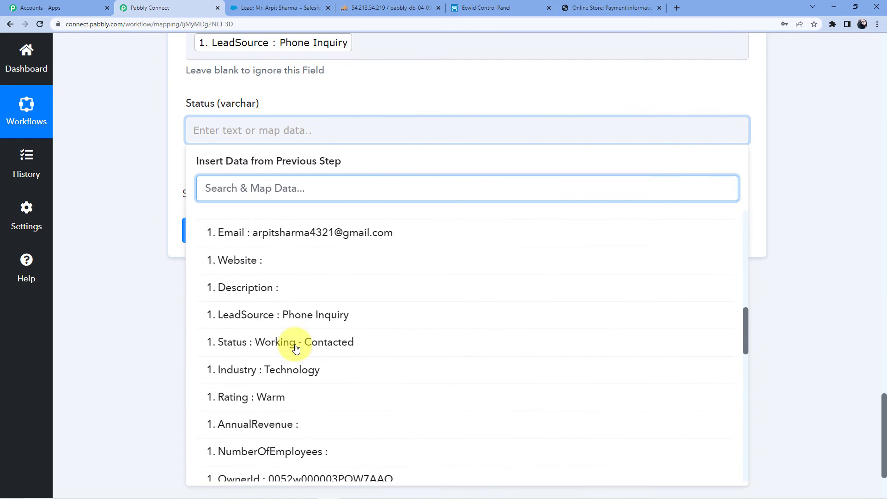
scroll(296, 349, "down", 10)
scroll(293, 346, "up", 11)
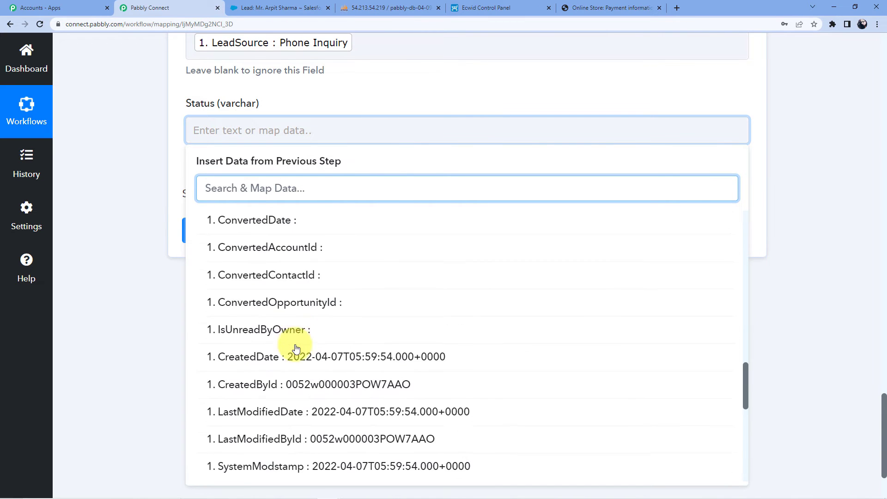
scroll(272, 354, "up", 2)
scroll(257, 349, "up", 2)
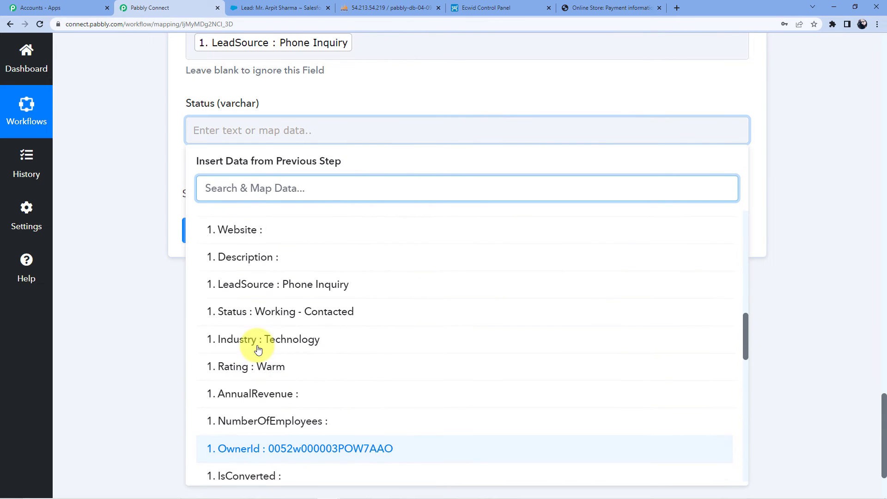
left_click(301, 321)
left_click(296, 335)
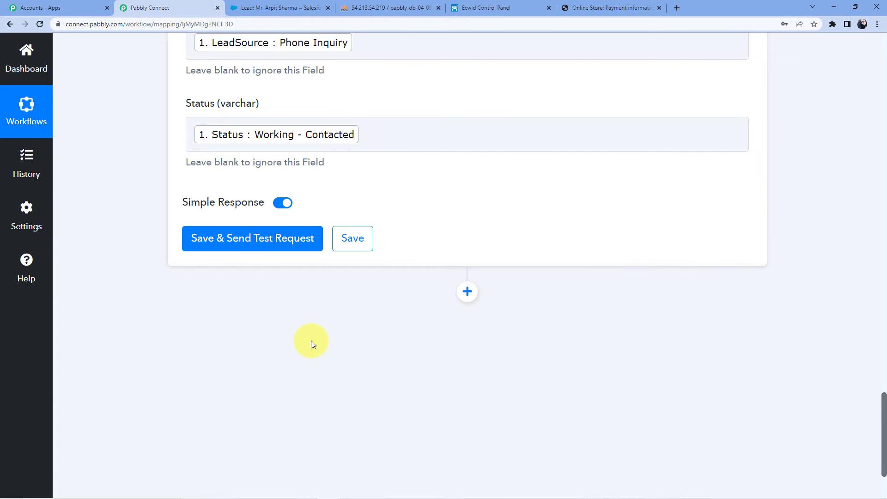
Send the MySQL Insert Row test, which fails with "Field 'phone' doesn't have a default value"
left_click(276, 242)
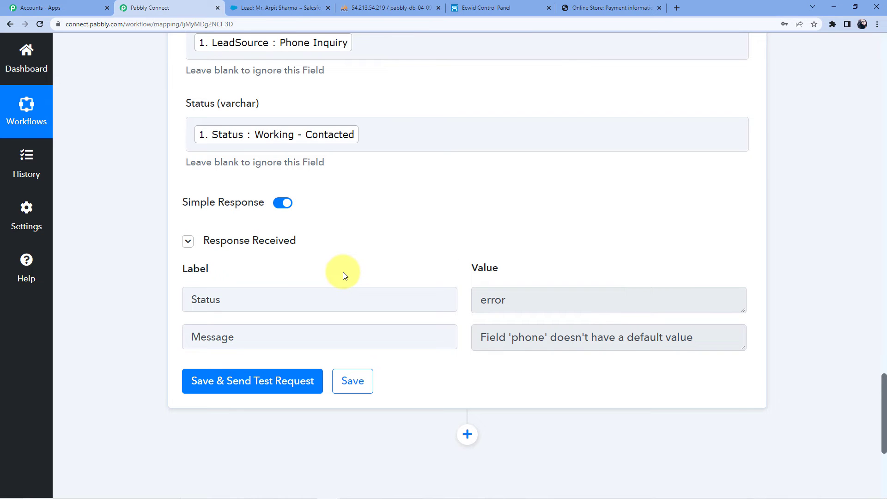
scroll(451, 251, "down", 1)
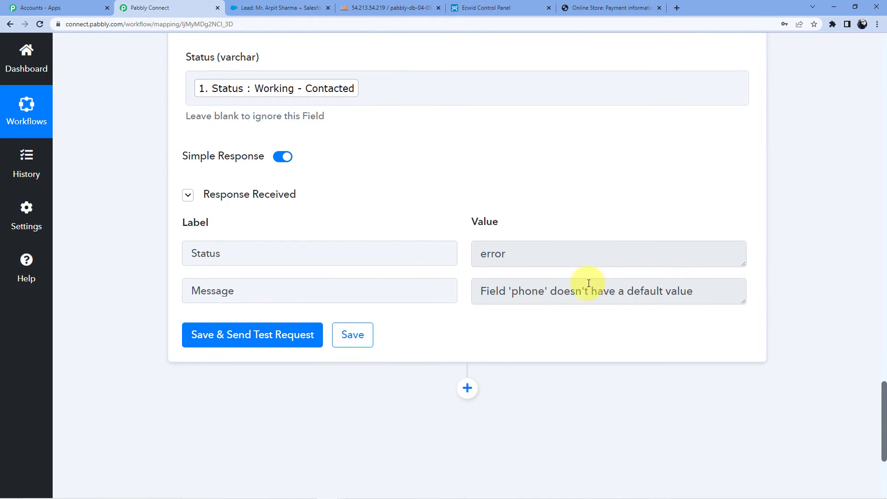
left_click(745, 302)
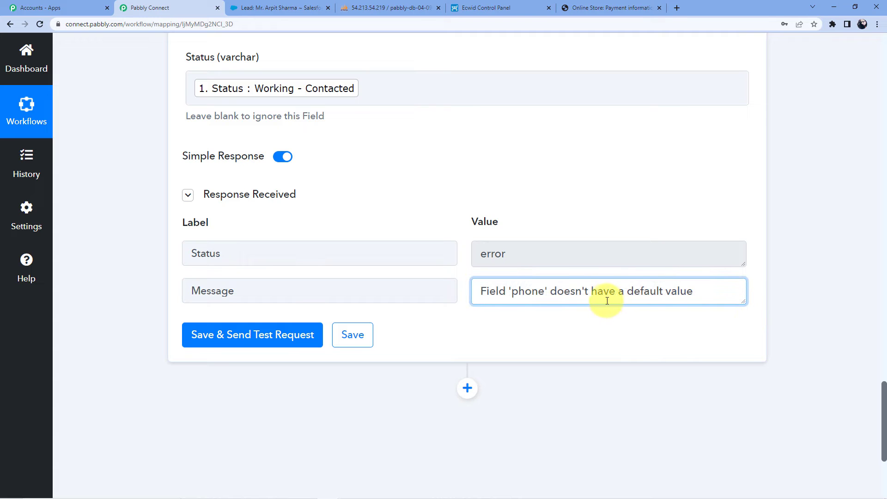
scroll(480, 307, "up", 5)
scroll(359, 321, "up", 7)
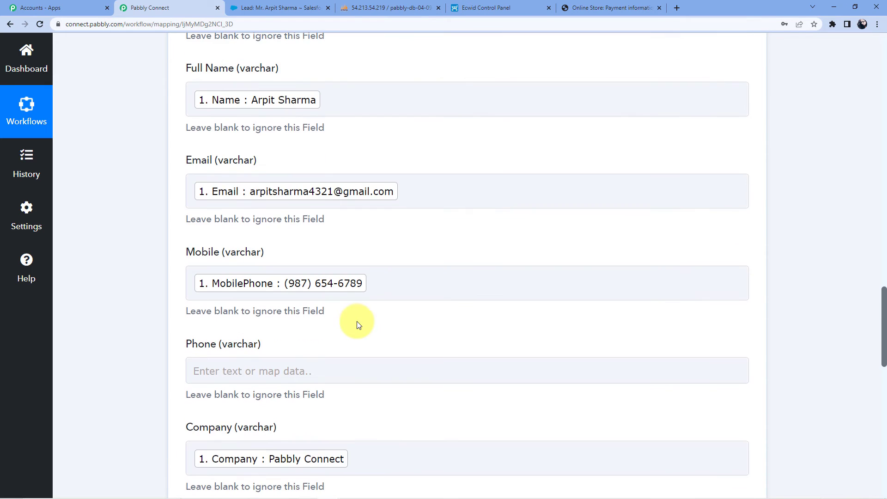
Map the Salesforce New Lead MobilePhone value into the Phone field
scroll(358, 320, "down", 4)
left_click(251, 187)
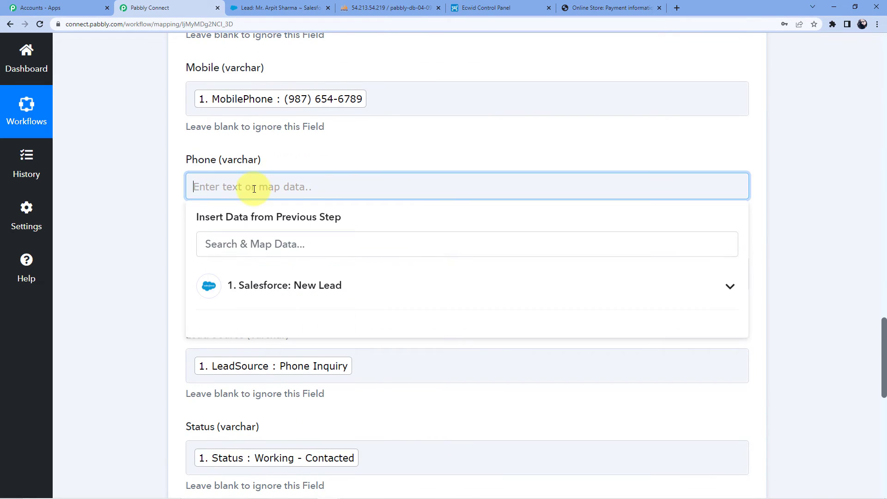
left_click(277, 279)
scroll(310, 227, "down", 10)
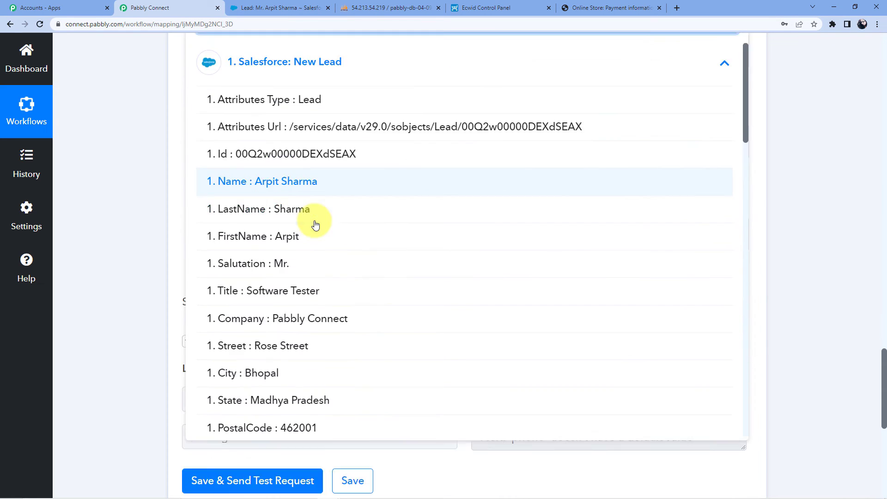
scroll(309, 228, "down", 2)
left_click(307, 231)
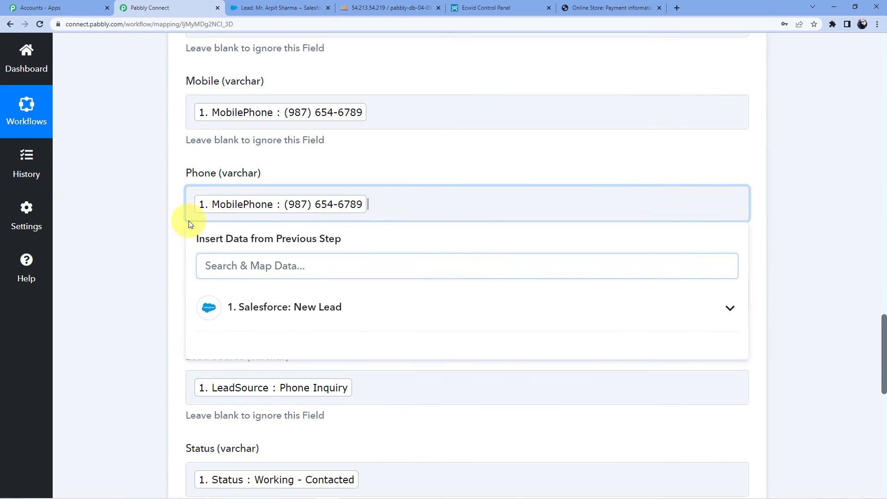
left_click(108, 193)
Save and resend the test insert, which now returns success, then go to phpMyAdmin
scroll(139, 193, "down", 1)
scroll(138, 193, "down", 10)
left_click(225, 217)
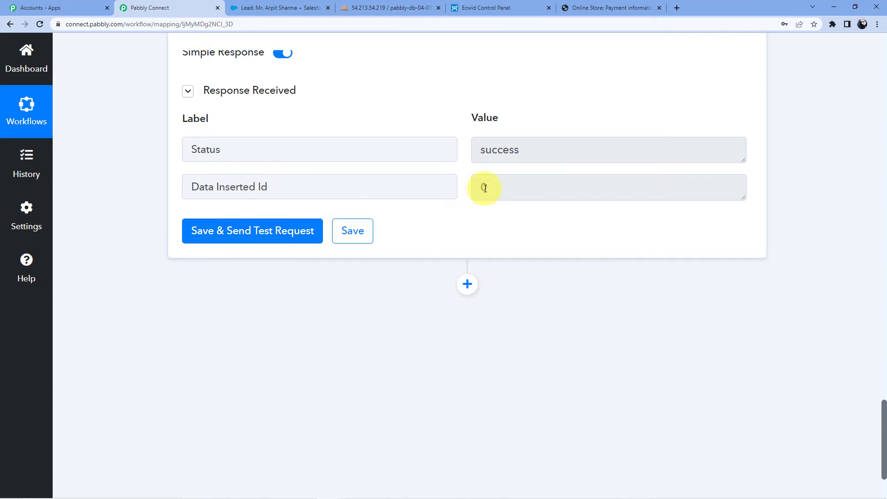
scroll(402, 257, "up", 3)
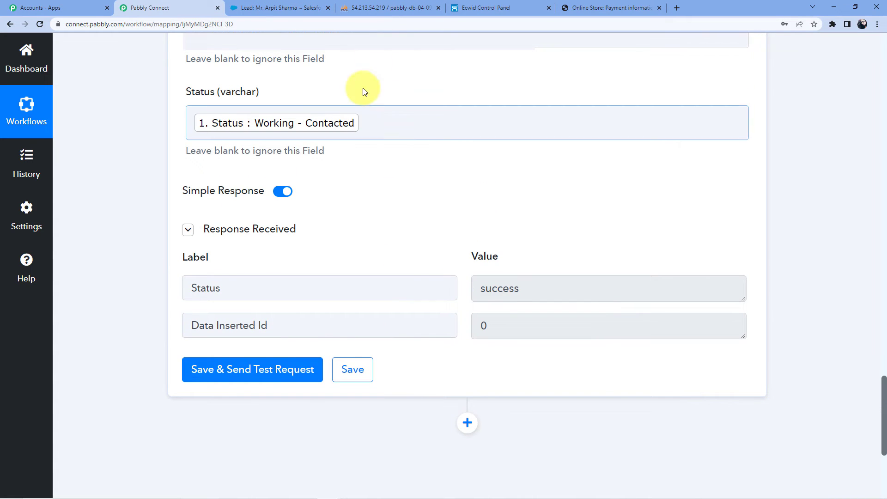
left_click(405, 6)
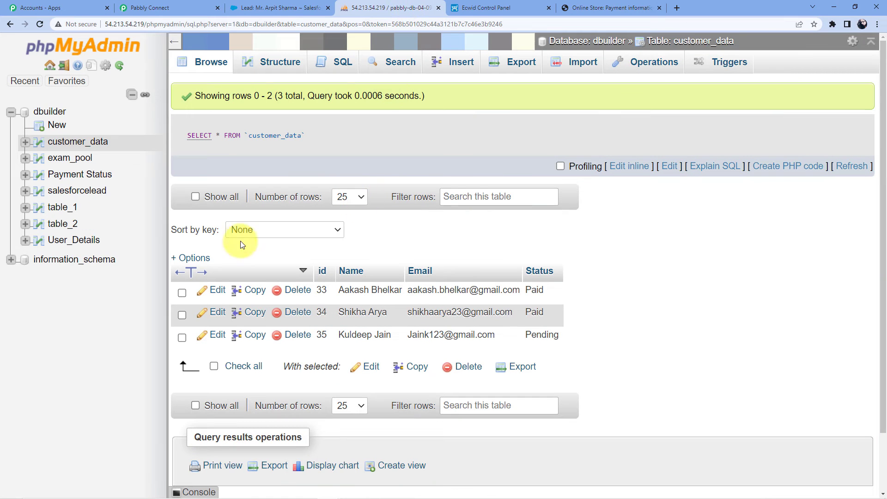
Check the salesforcelead table in phpMyAdmin for the newly inserted lead row
left_click(68, 191)
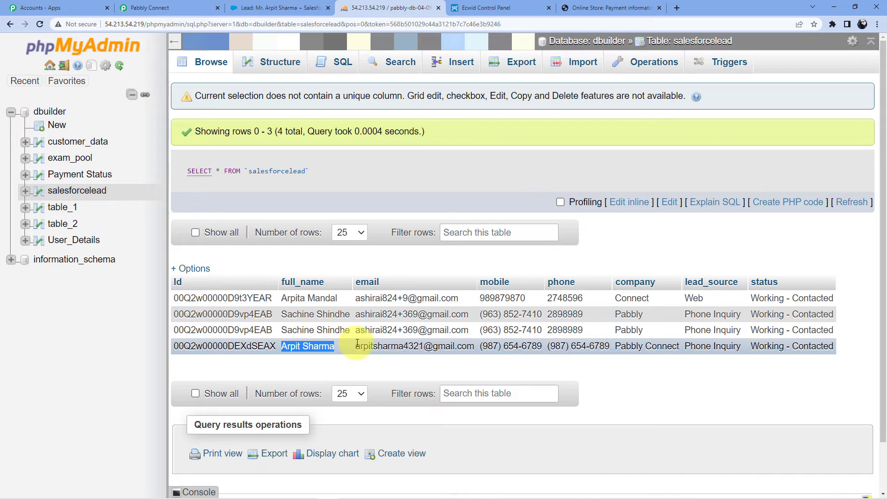
left_click_drag(357, 344, 473, 348)
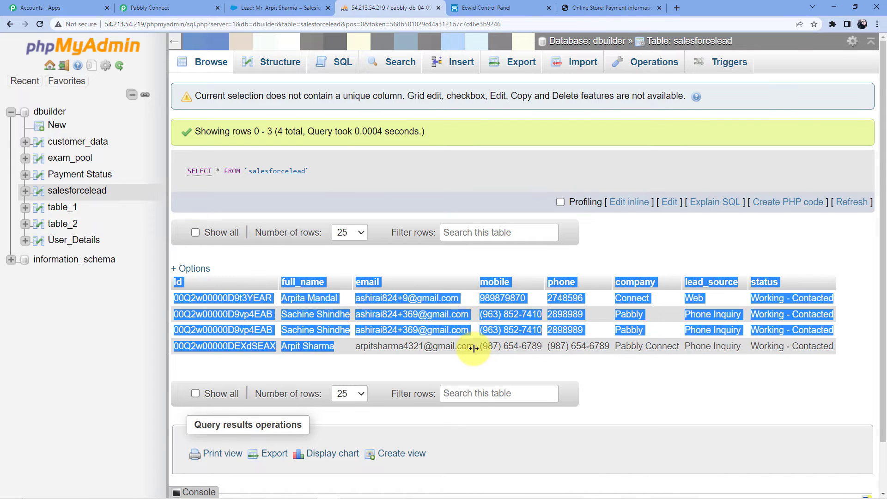
left_click(473, 348)
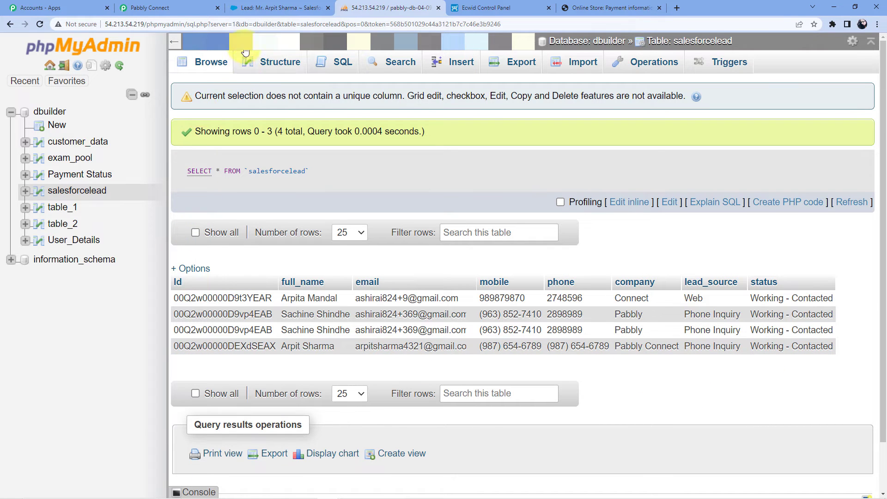
Start a new lead from the Salesforce Leads page via Create New > Lead
left_click(254, 6)
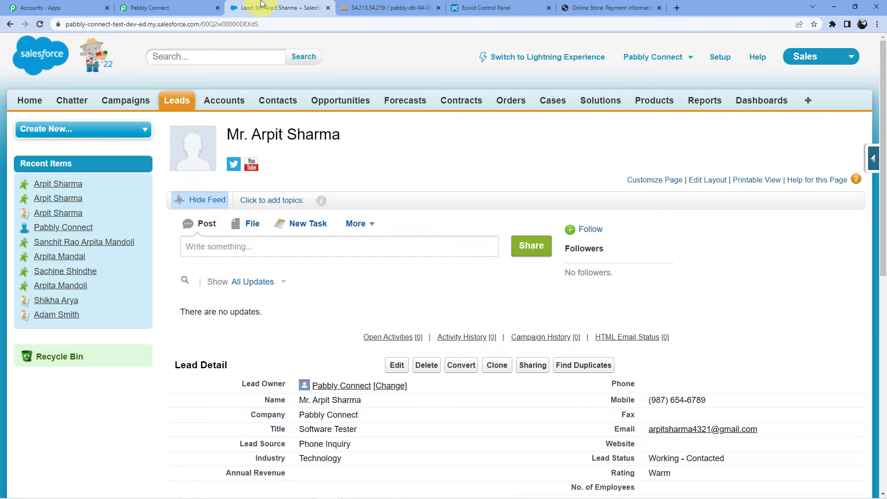
left_click(177, 5)
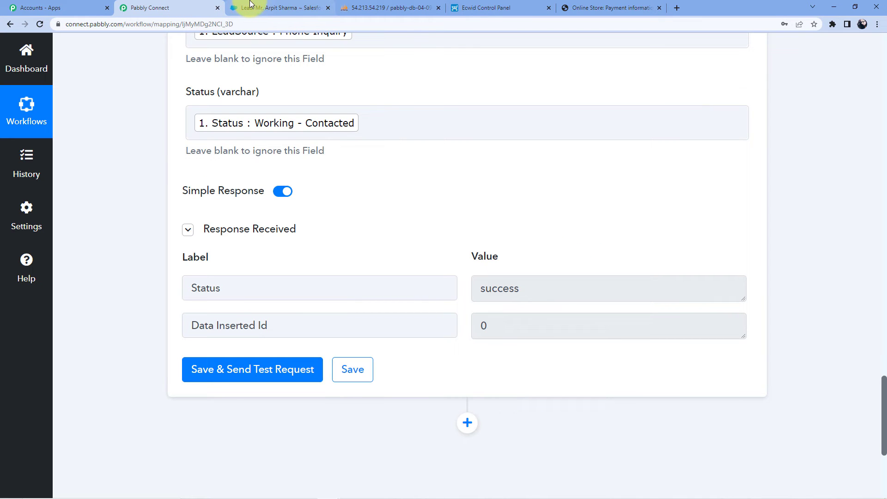
left_click(250, 4)
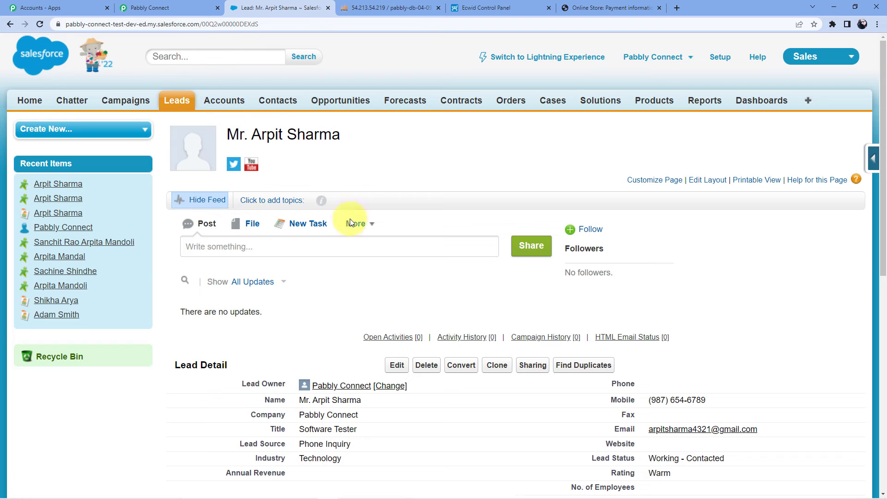
left_click(182, 103)
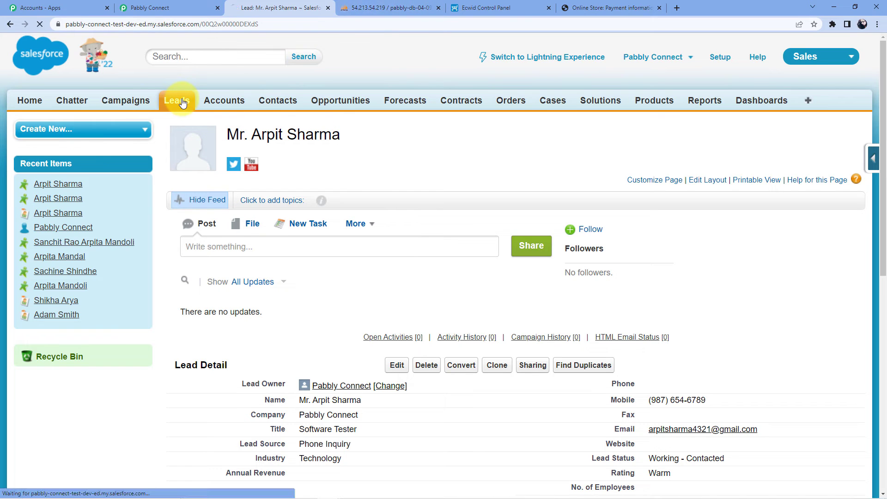
left_click(96, 131)
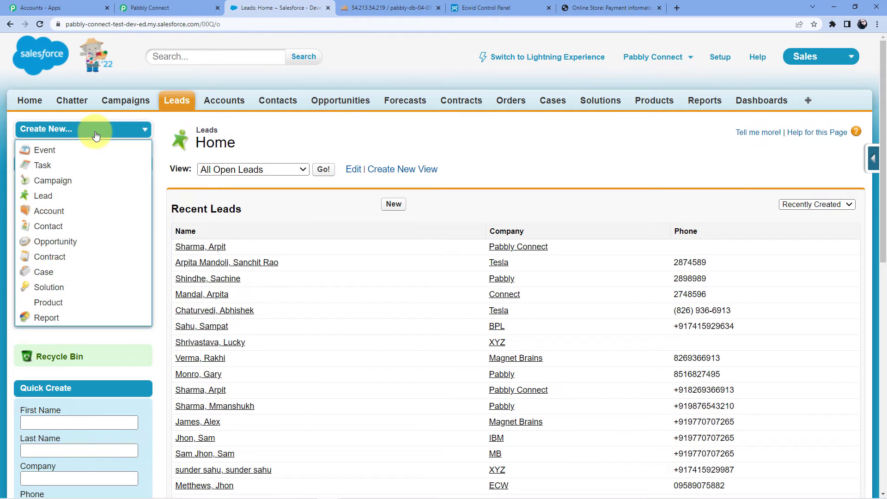
left_click(57, 198)
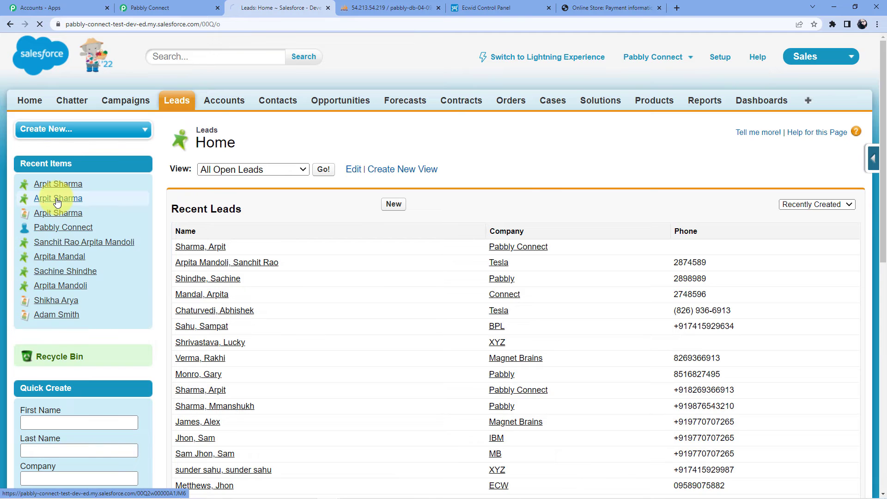
left_click(338, 242)
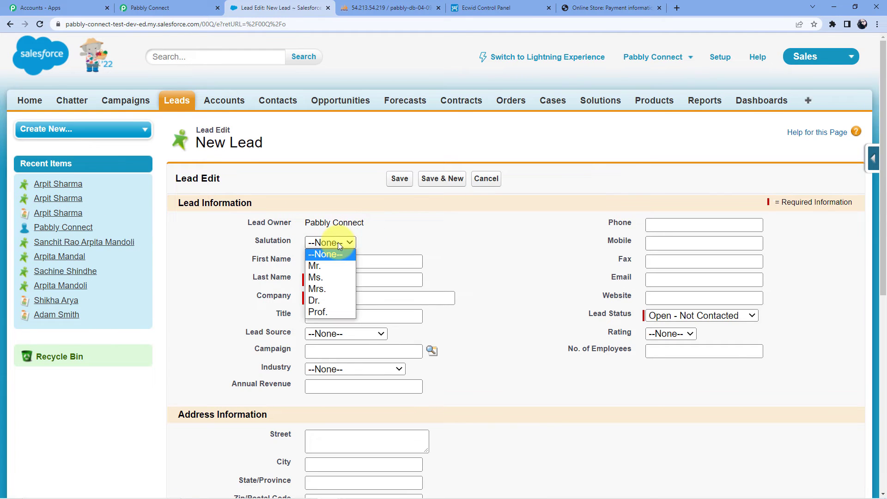
Enter salutation Ms., the lead's first and last name, and company Pabbly
left_click(326, 276)
left_click(326, 263)
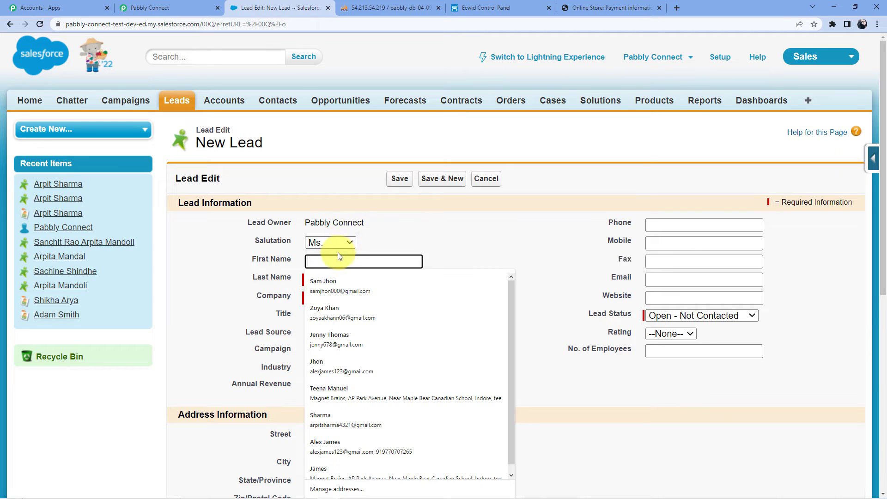
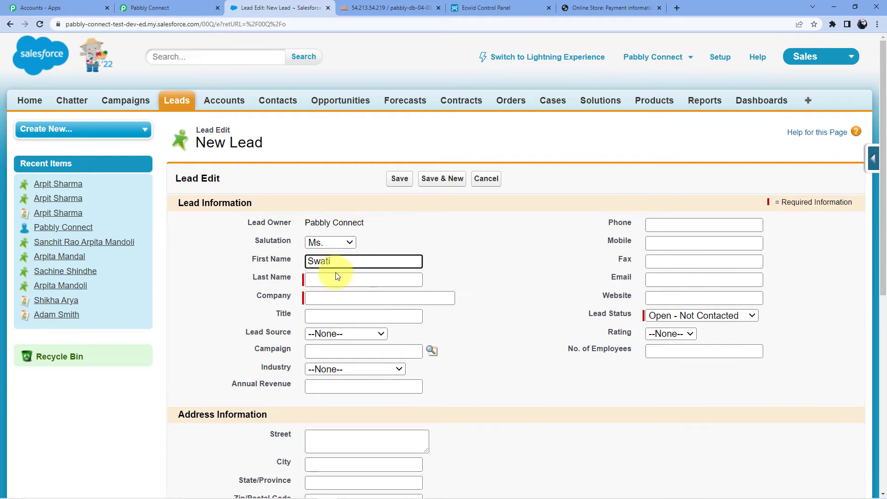
left_click(330, 278)
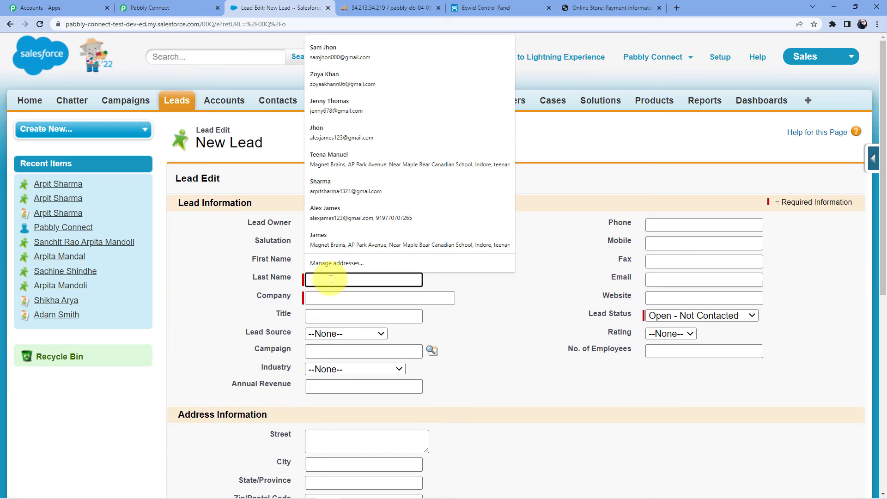
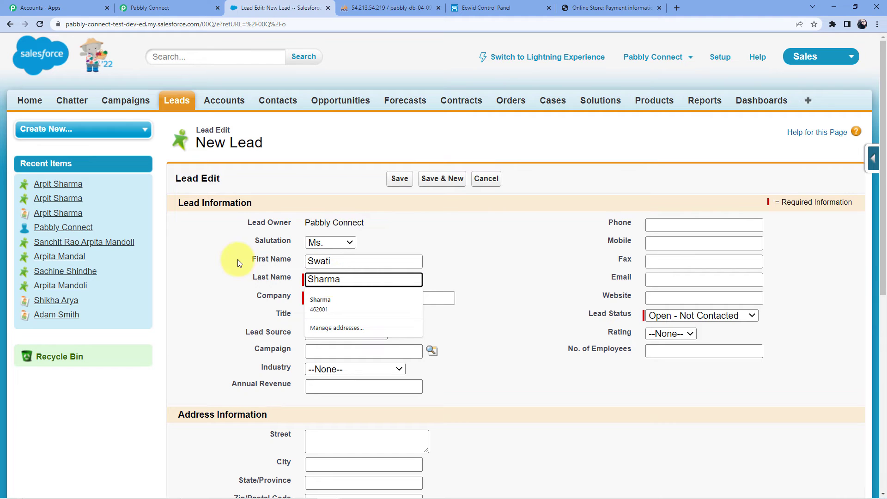
left_click(330, 300)
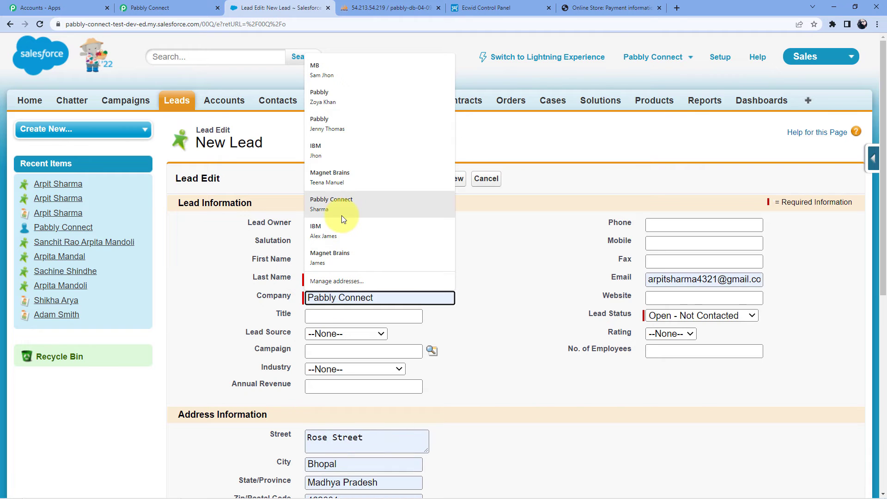
left_click(342, 123)
Set the lead's title to Software Tester and lead source to Partner Referral
scroll(402, 253, "down", 3)
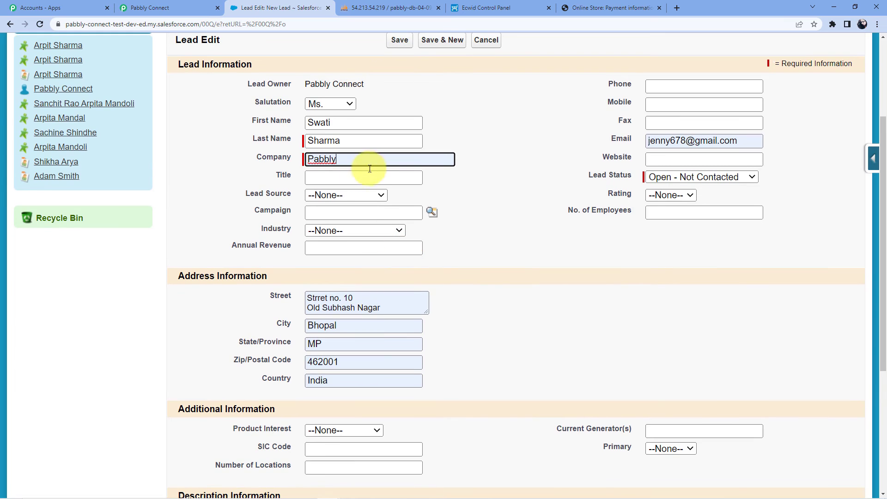
left_click(335, 179)
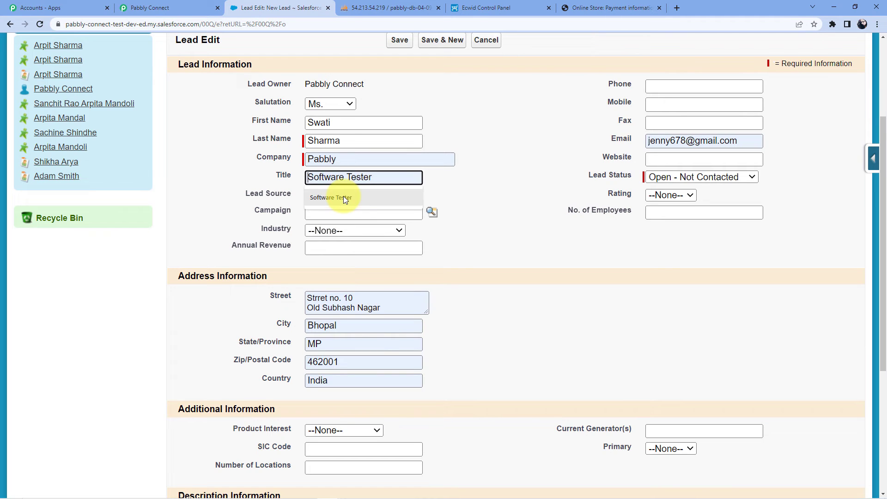
left_click(343, 197)
left_click(345, 195)
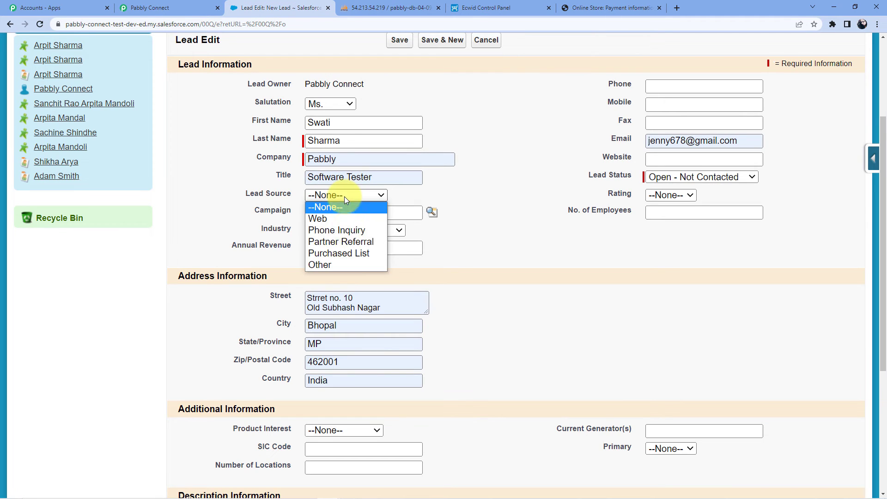
left_click(351, 242)
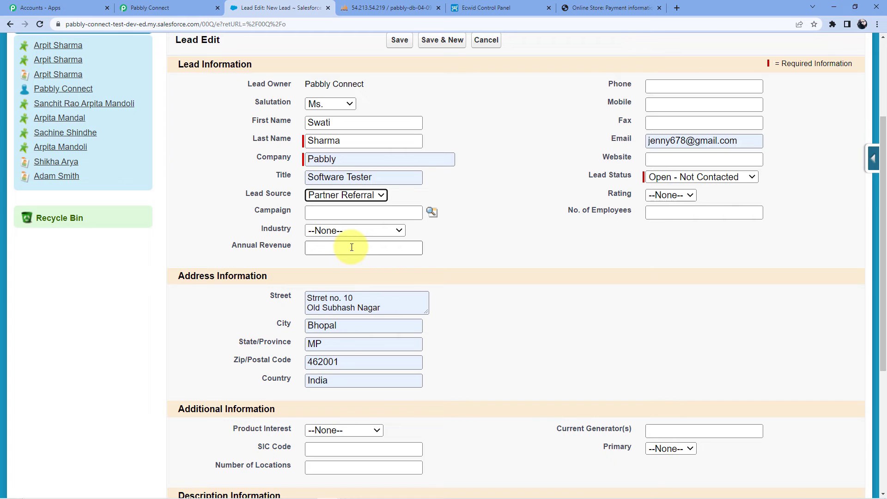
Set the industry to Technology and fill the phone from the suggested number
left_click(343, 228)
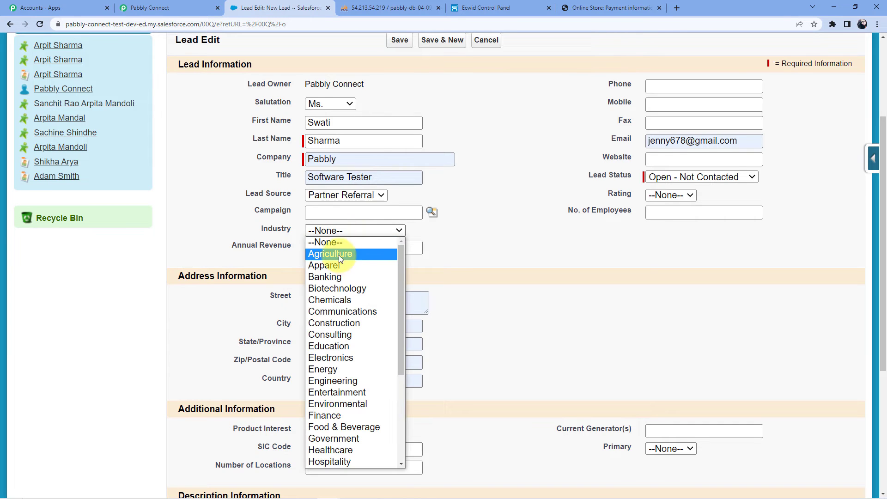
scroll(344, 363, "down", 2)
scroll(344, 361, "down", 2)
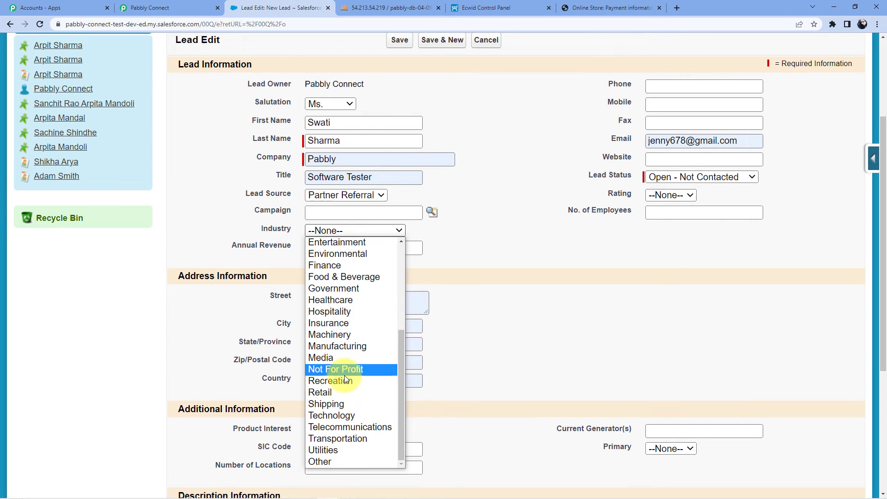
left_click(340, 414)
left_click(653, 84)
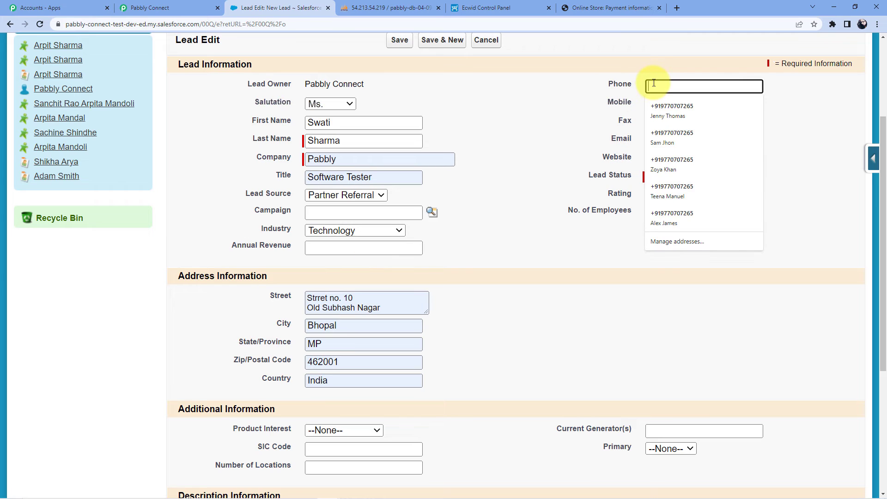
left_click(673, 103)
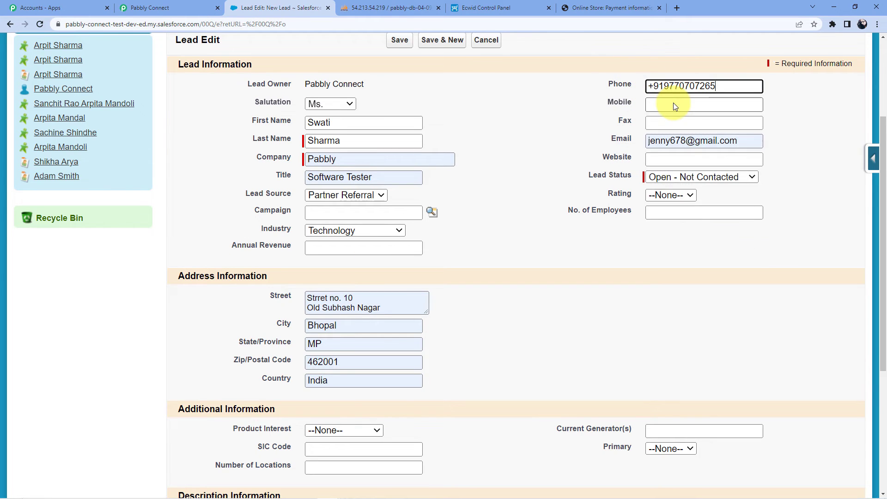
left_click(672, 104)
Fill the mobile from the suggestion and edit the name part of the e-mail
left_click(682, 135)
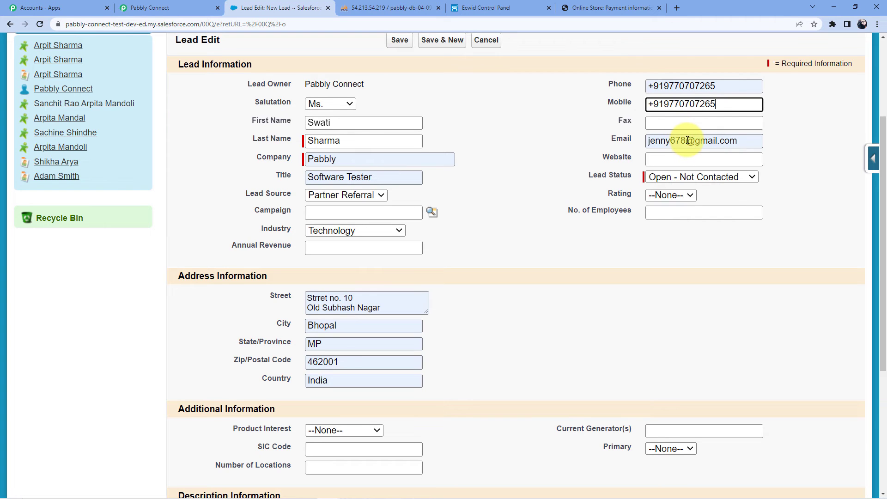
double_click(689, 140)
double_click(688, 141)
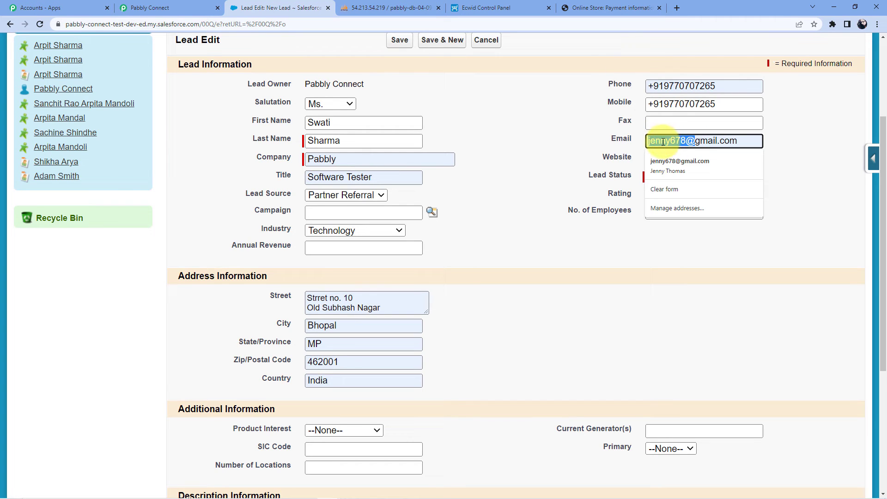
left_click(675, 141)
key("BackSpace")
key("BackSpace")
key("BackSpace")
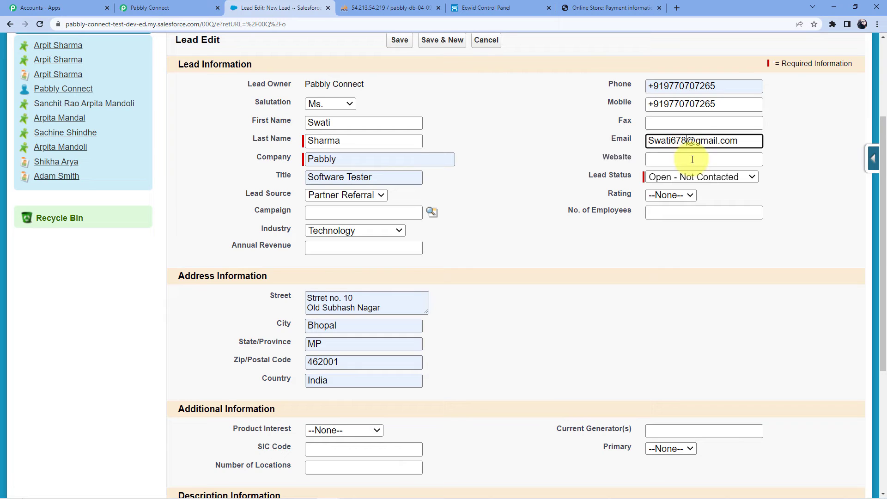
Set the lead status to Closed - Not Converted and the rating to Hot
left_click(693, 177)
left_click(698, 223)
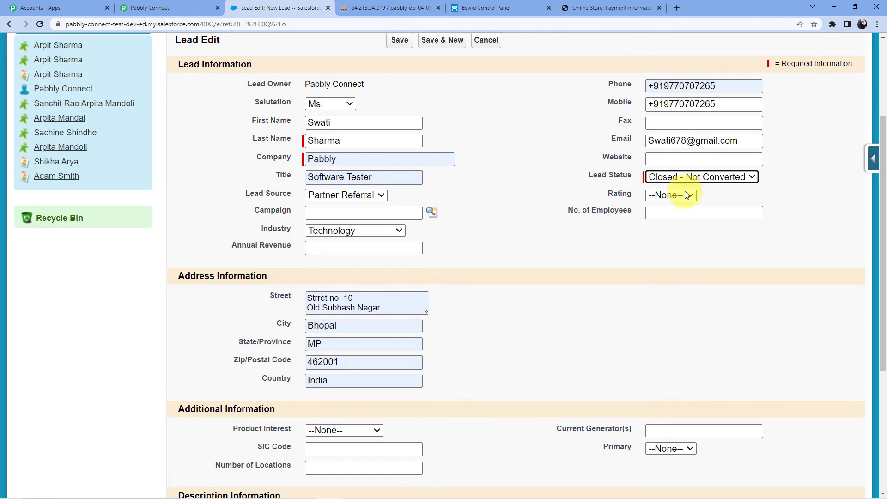
left_click(681, 194)
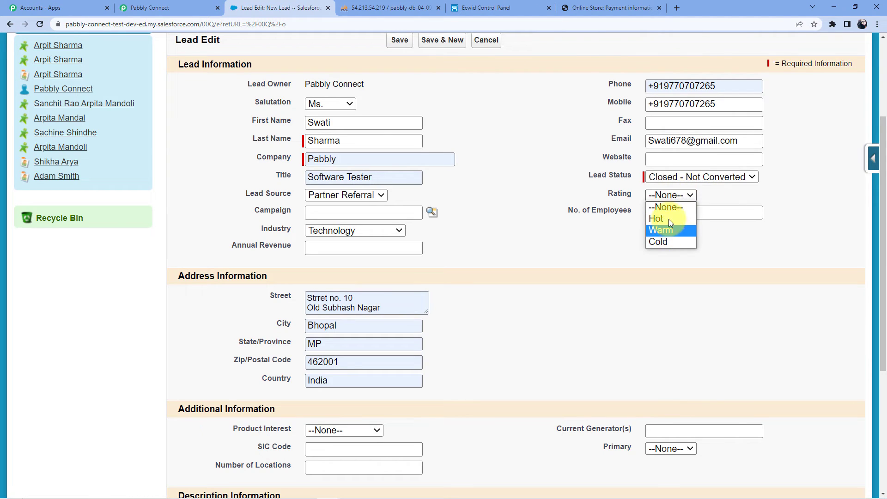
left_click(669, 218)
Fill the street address fields from the autofill suggestion
scroll(486, 229, "down", 1)
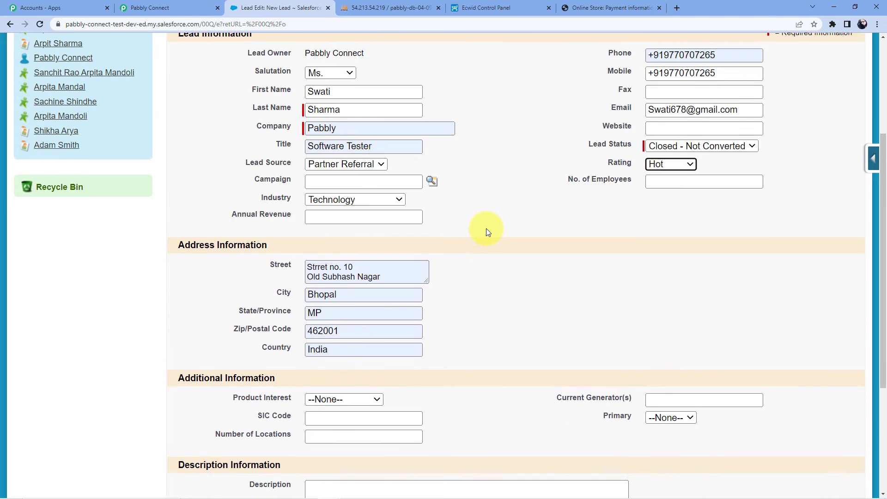
scroll(486, 228, "down", 2)
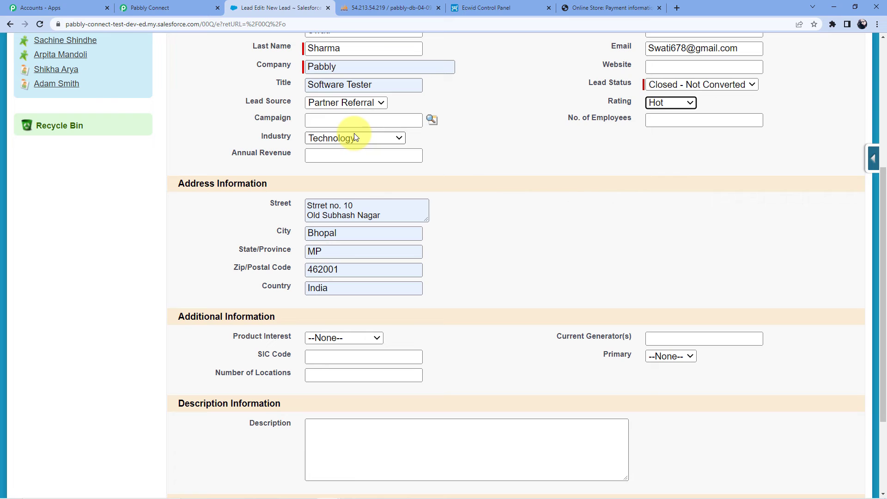
left_click(320, 206)
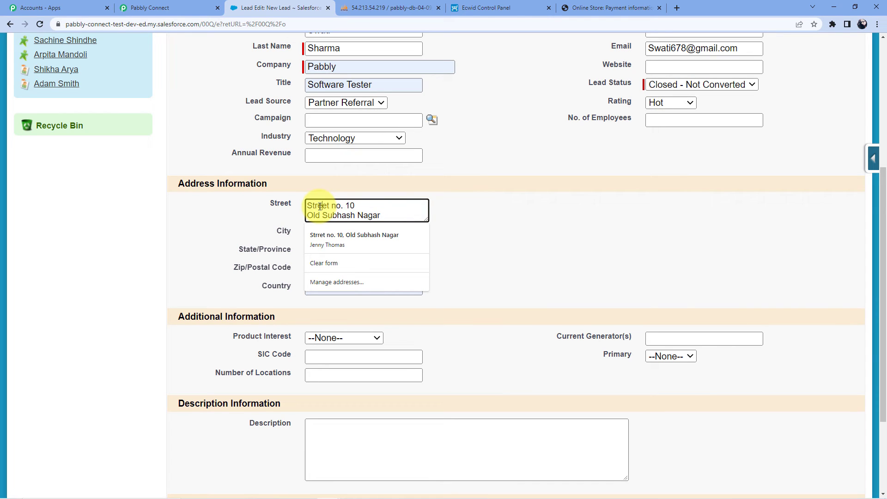
left_click(422, 237)
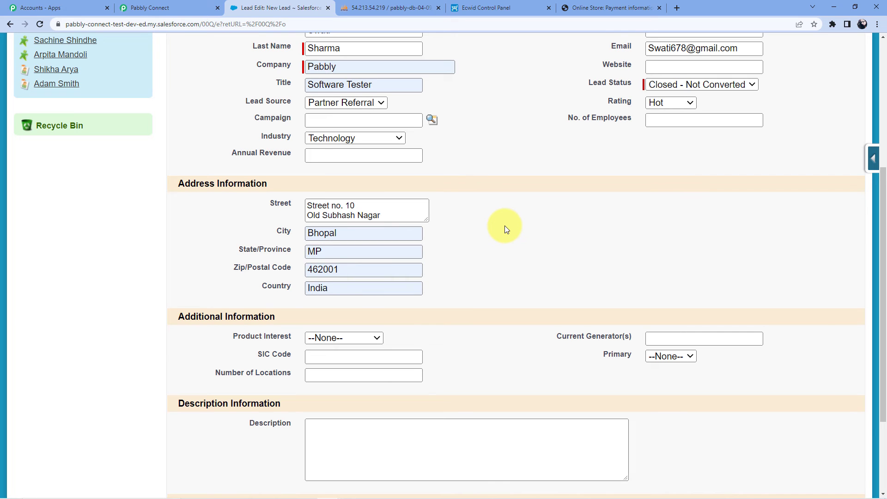
scroll(505, 226, "down", 3)
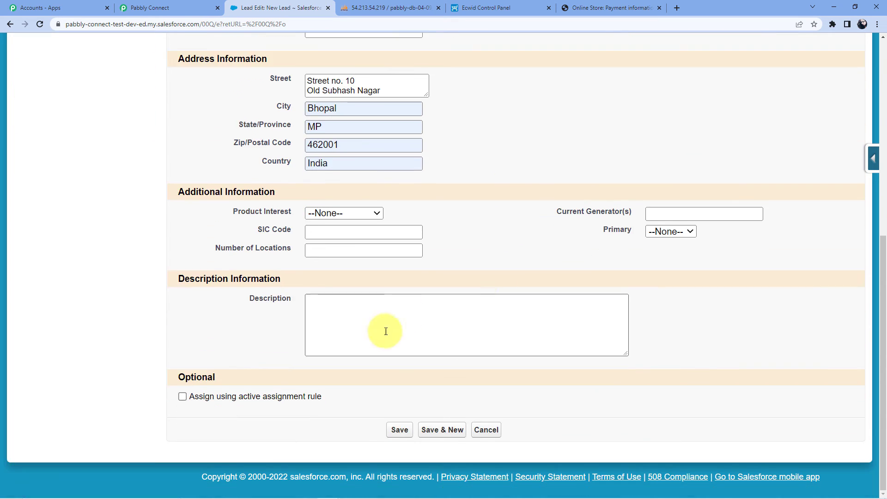
Save the new lead, dismiss Chrome's save-address popup, and return to phpMyAdmin's salesforcelead table
left_click(400, 430)
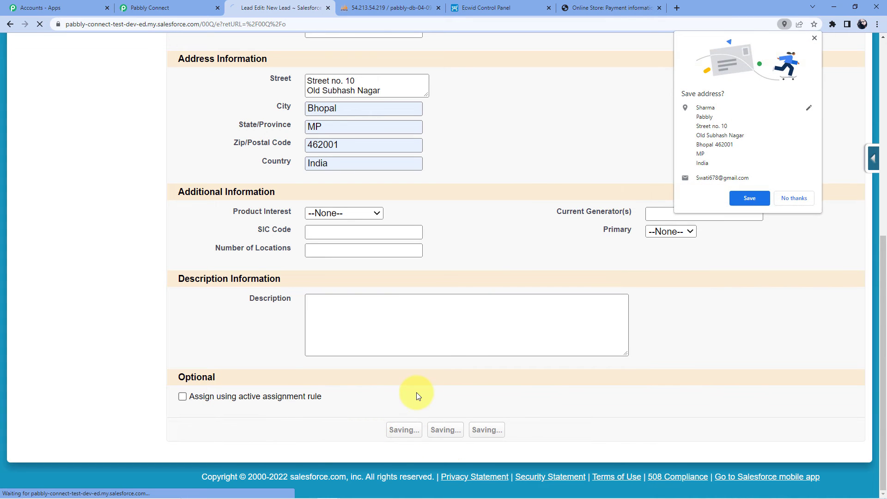
left_click(737, 198)
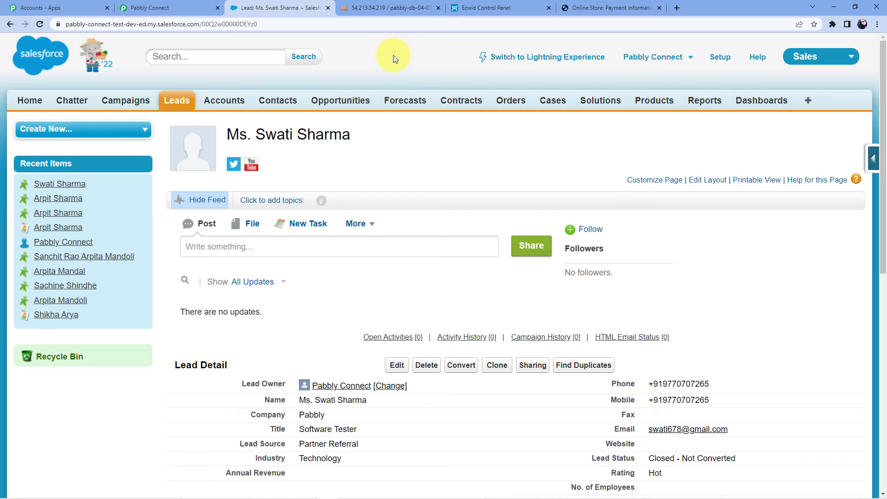
left_click(395, 8)
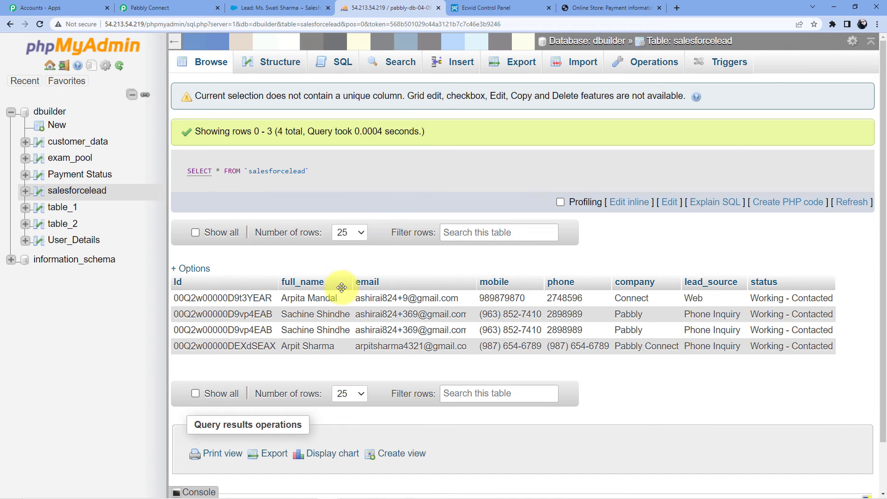
Refresh salesforcelead to see the fifth row, then collapse both Pabbly Connect workflow steps
left_click(39, 24)
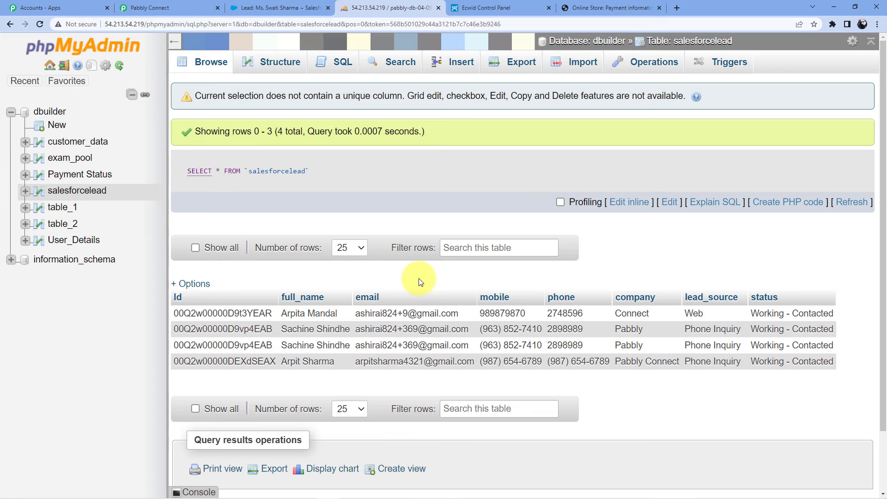
key("F5")
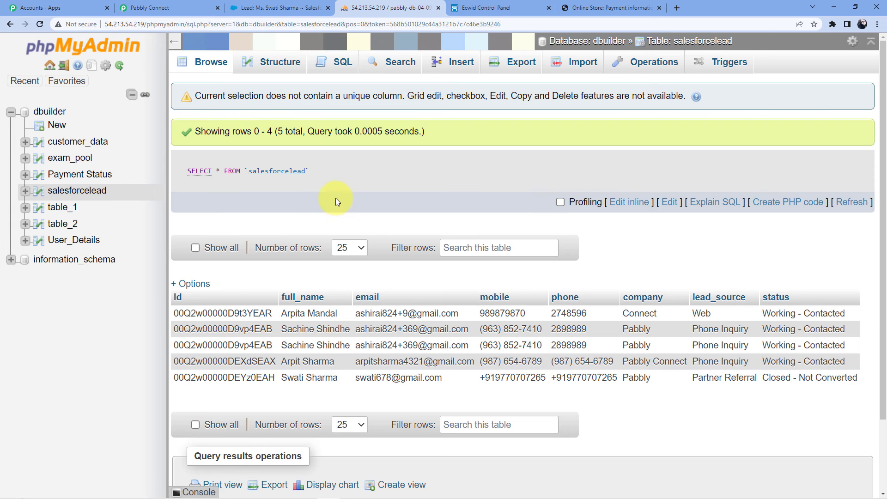
left_click(153, 7)
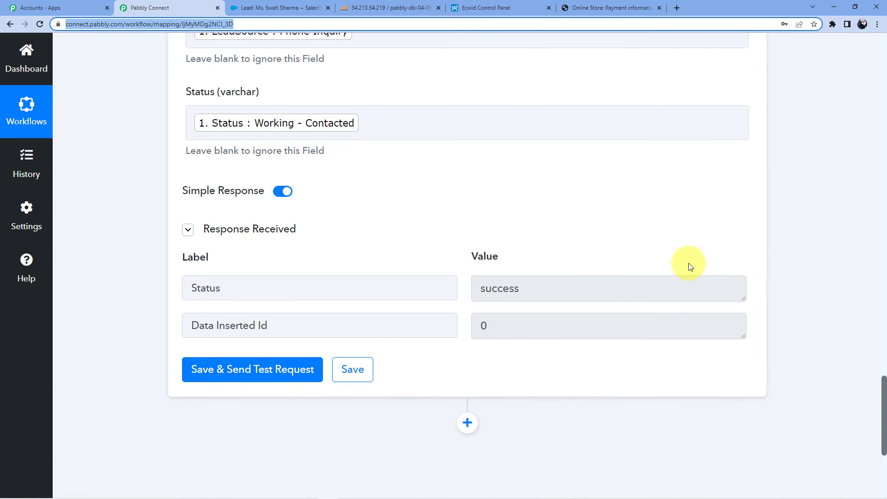
scroll(884, 361, "up", 1)
scroll(886, 362, "up", 20)
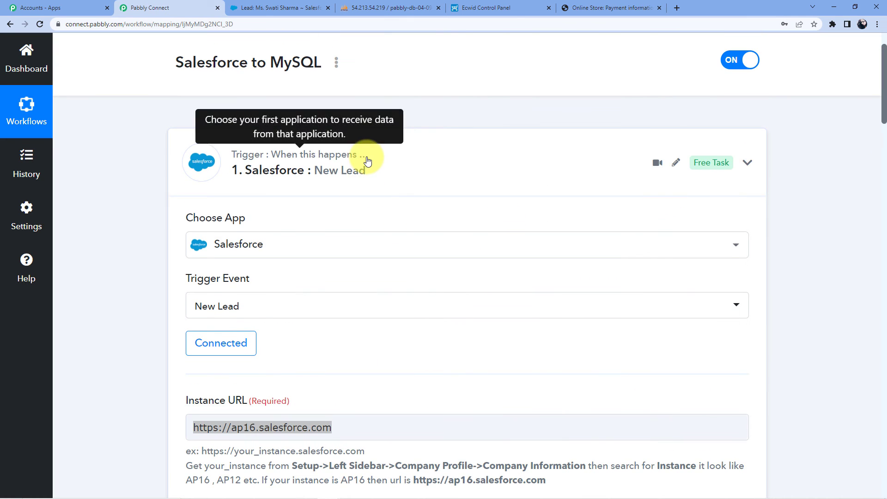
left_click(366, 159)
left_click(363, 176)
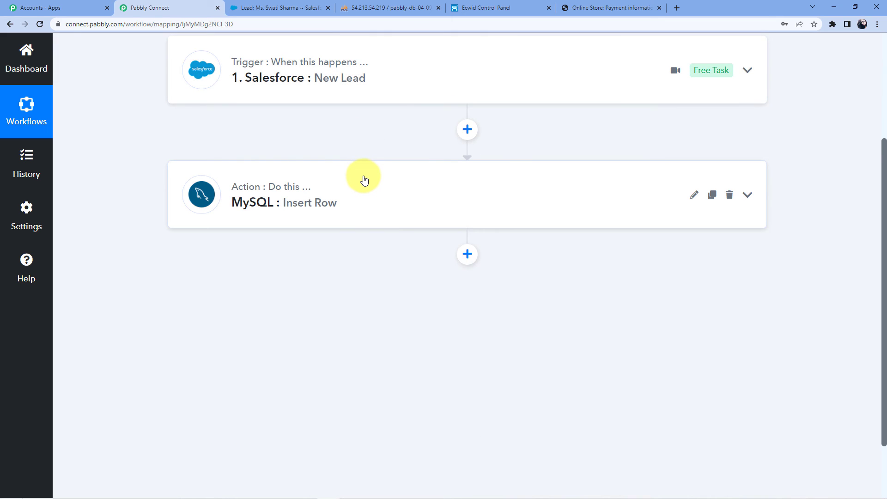